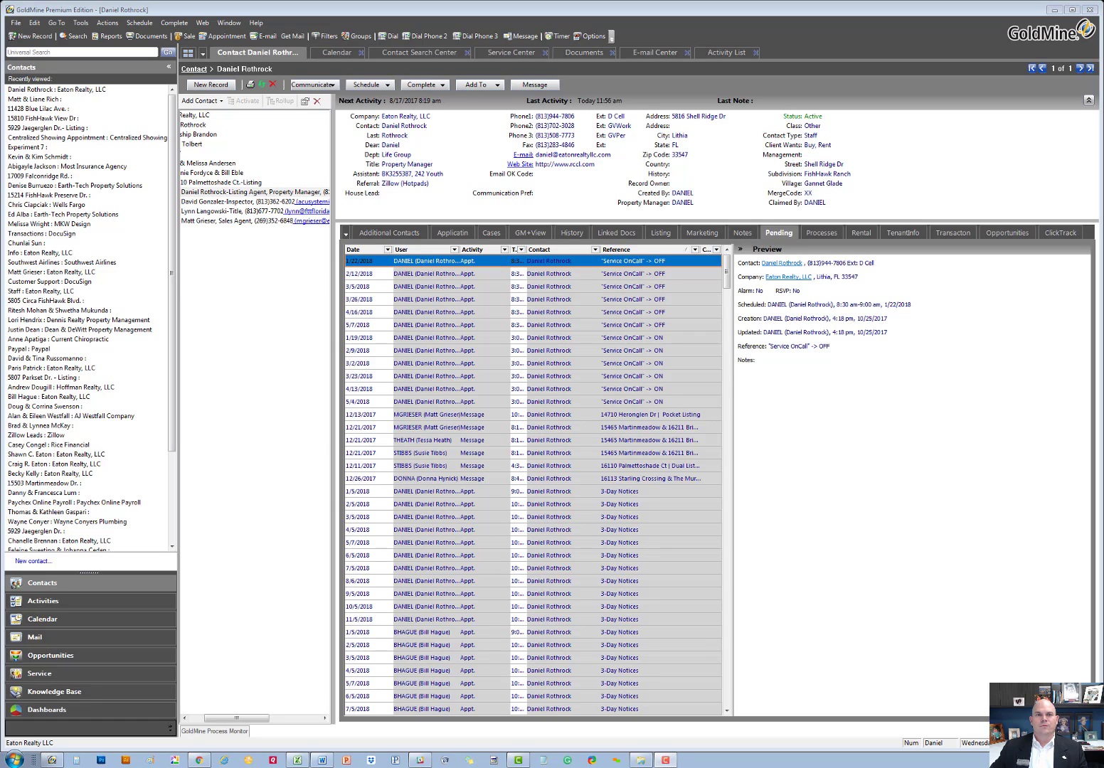
# Review the available entries in the contact's Claimed By lookup list and close it without changing the field.
pyautogui.click(814, 203)
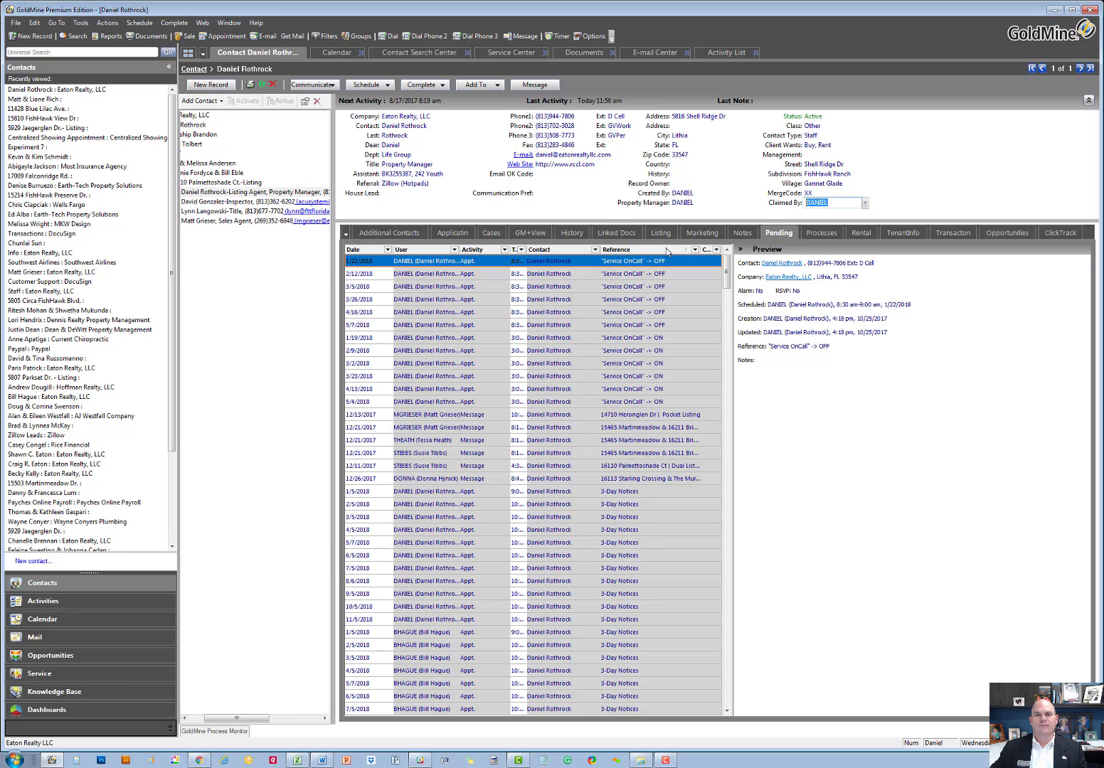
pyautogui.click(787, 213)
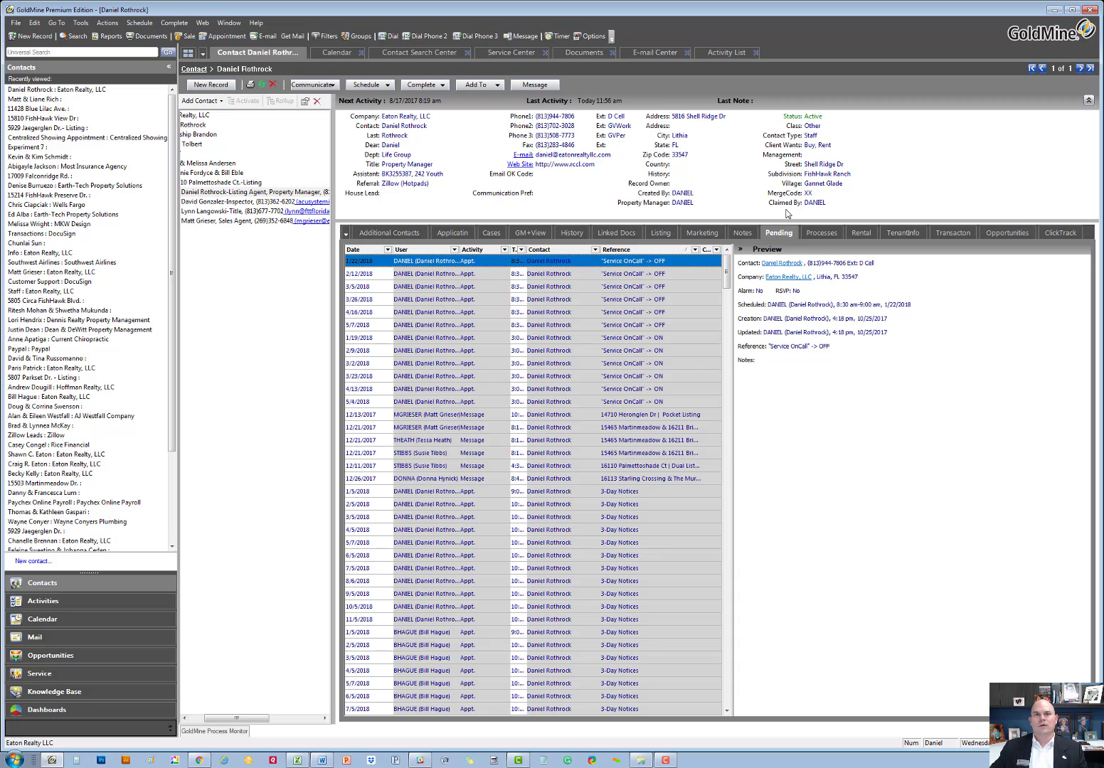
pyautogui.click(820, 204)
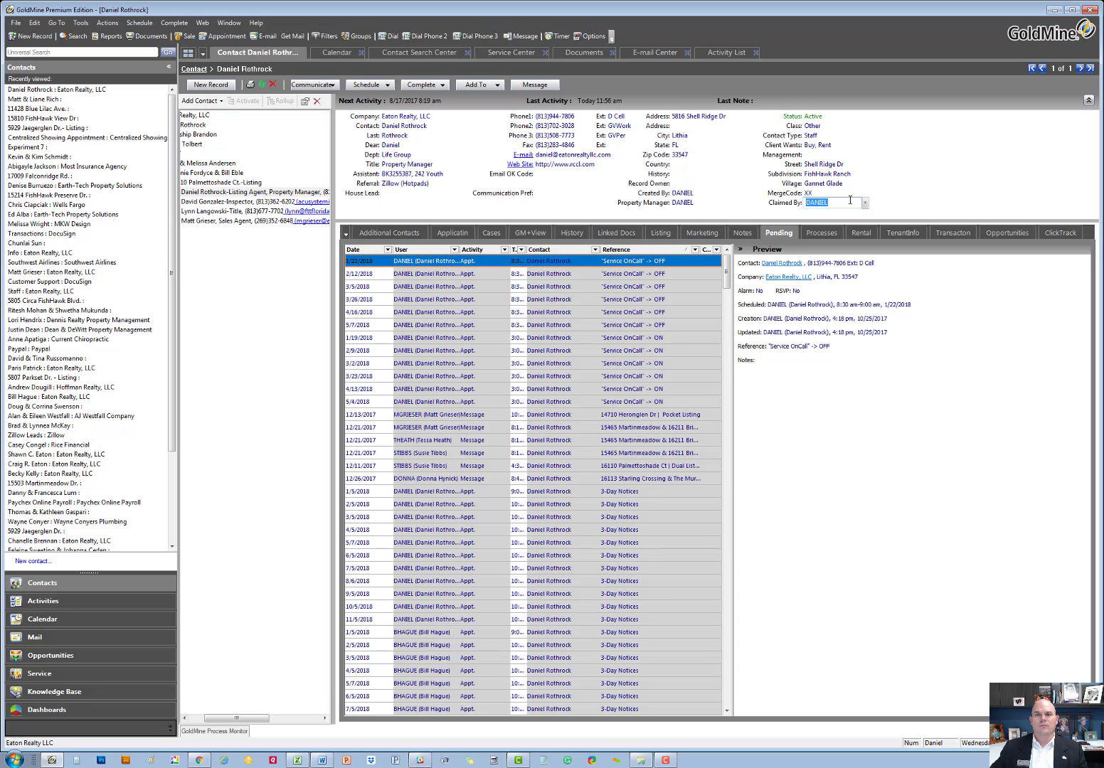
pyautogui.click(864, 205)
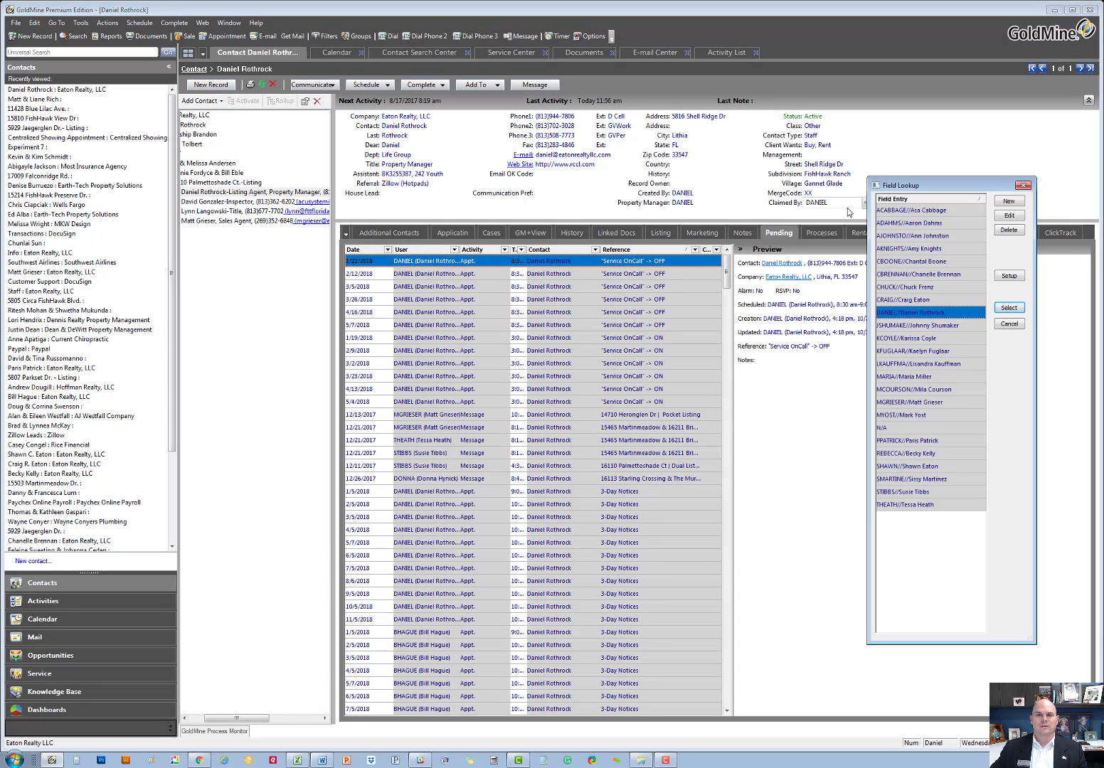
pyautogui.moveTo(916, 177); pyautogui.dragTo(919, 168)
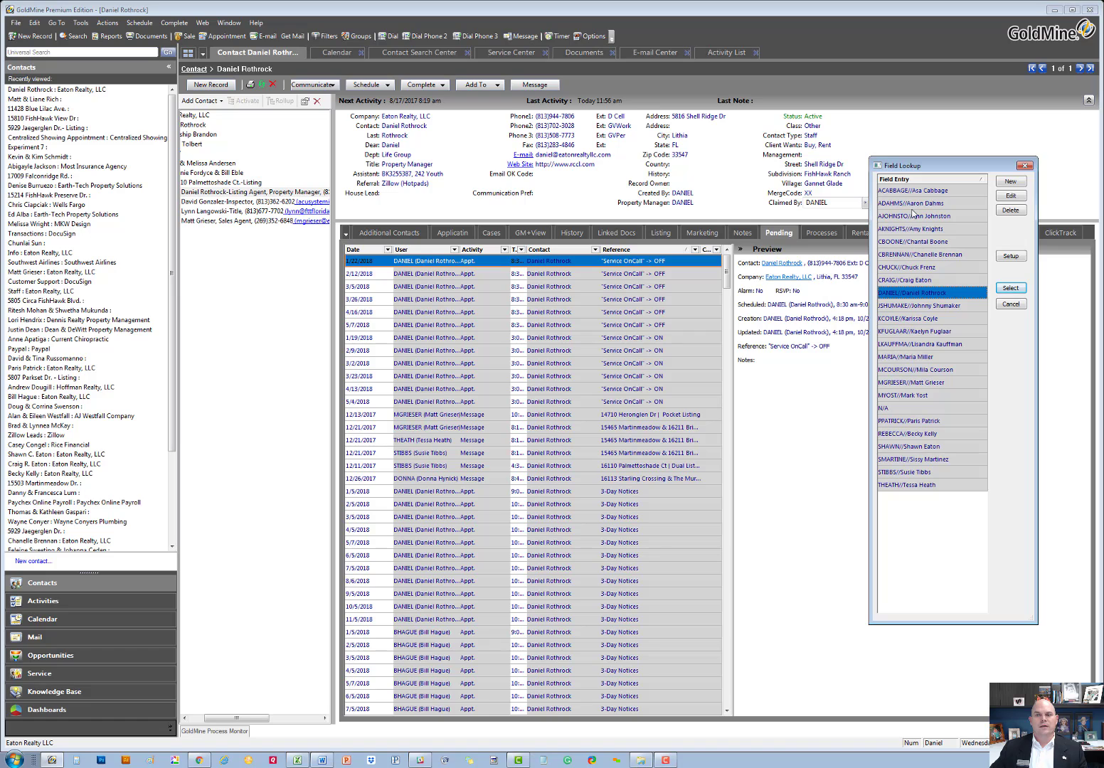
pyautogui.click(1011, 305)
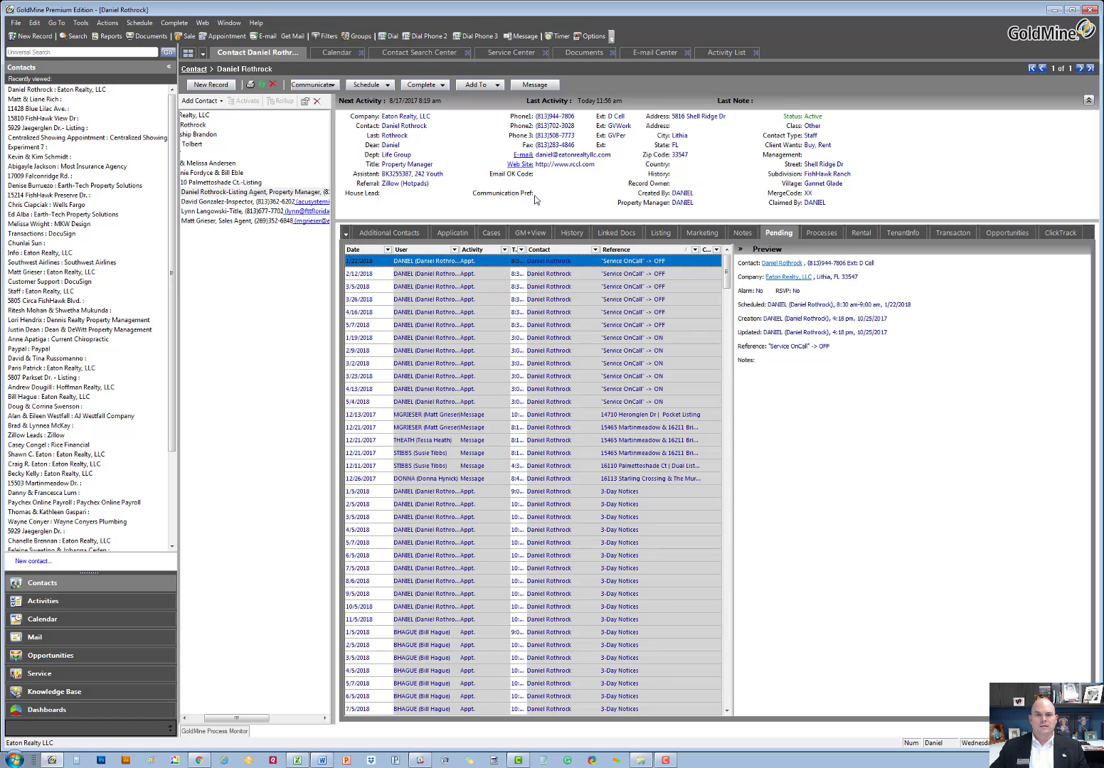
# Search the contacts by Created By with the Contains condition, using the first part of the agent's username.
pyautogui.doubleClick(661, 195)
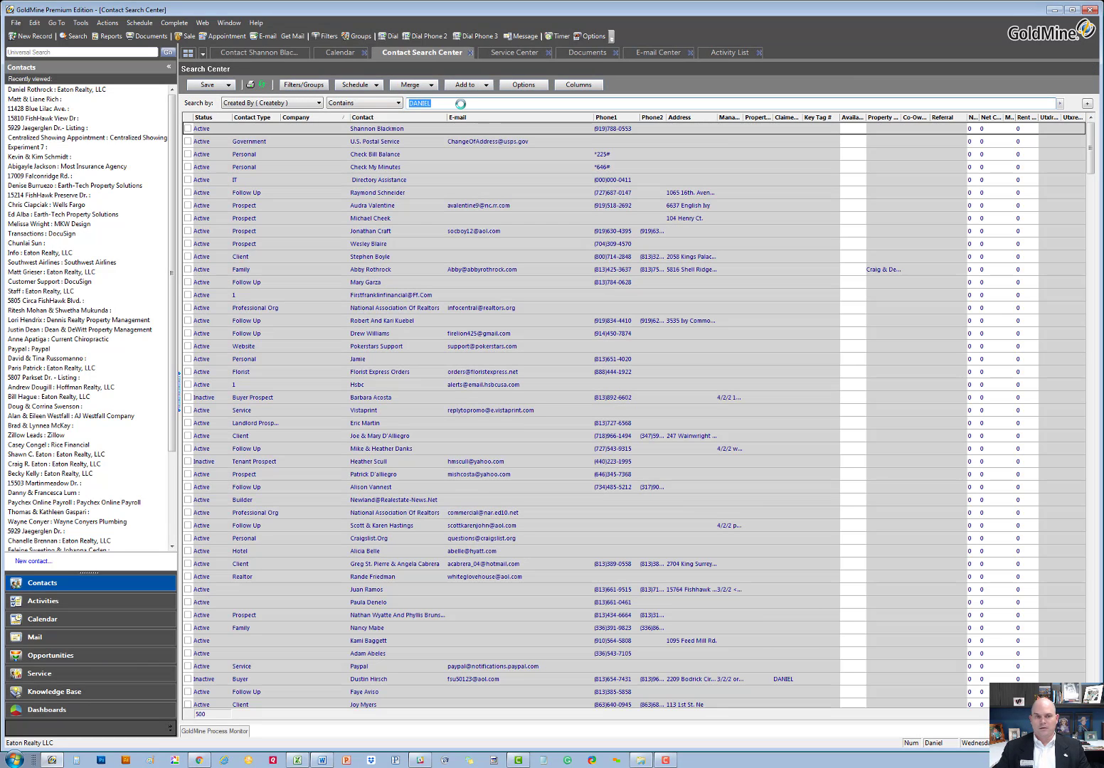
pyautogui.write('cb')
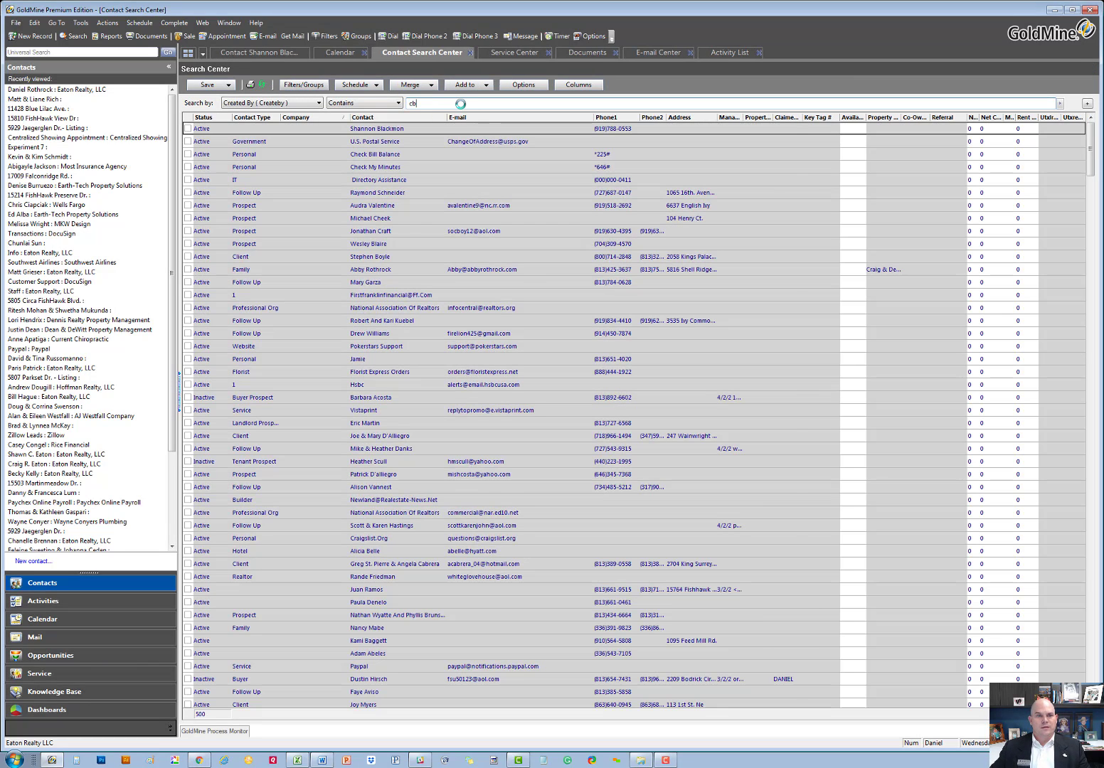
pyautogui.write('re')
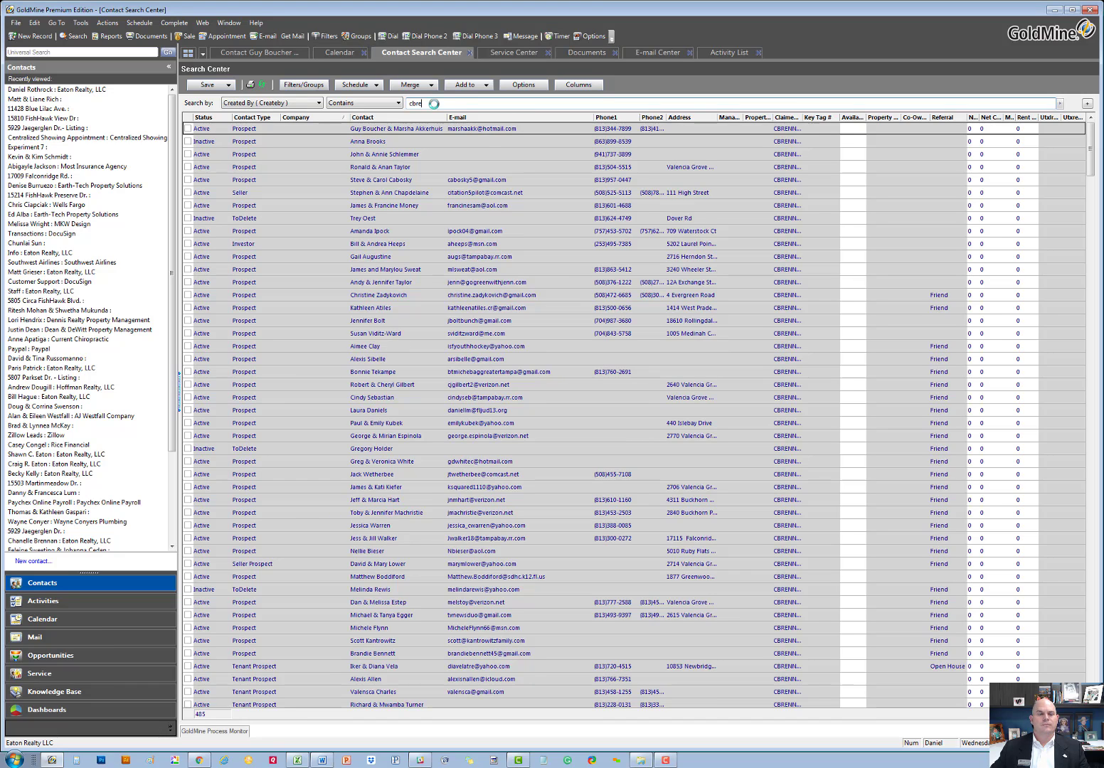
pyautogui.click(1059, 103)
pyautogui.press('Escape')
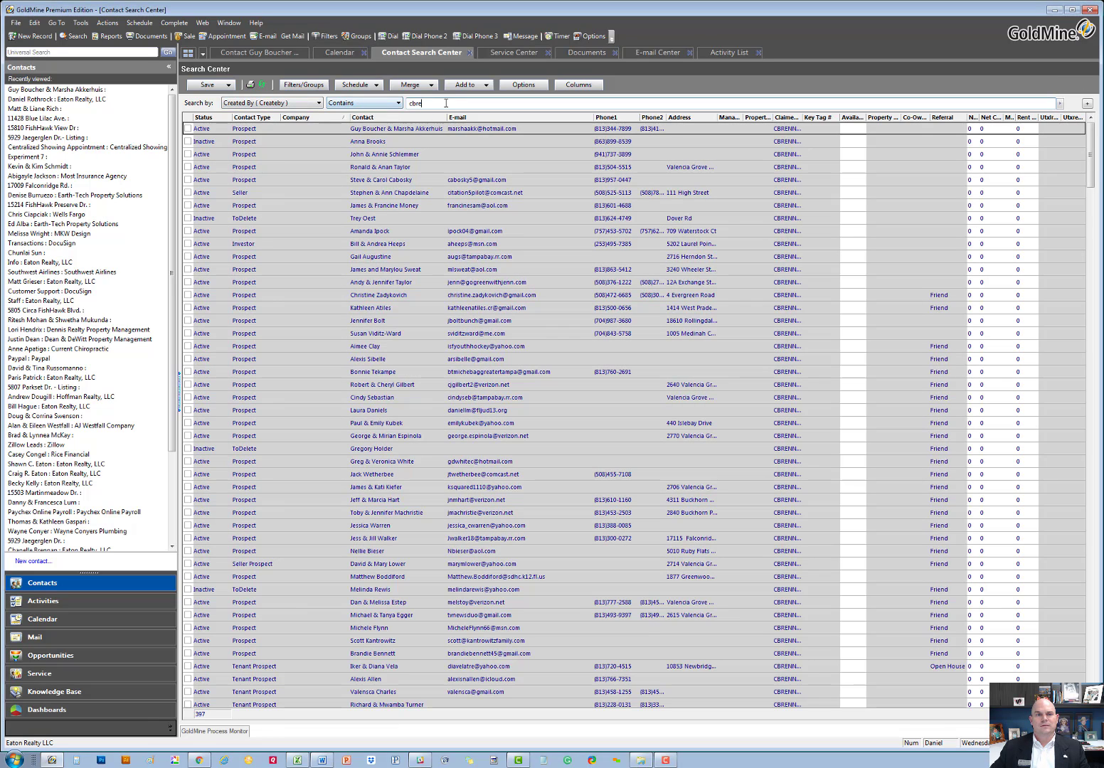
pyautogui.write('nn')
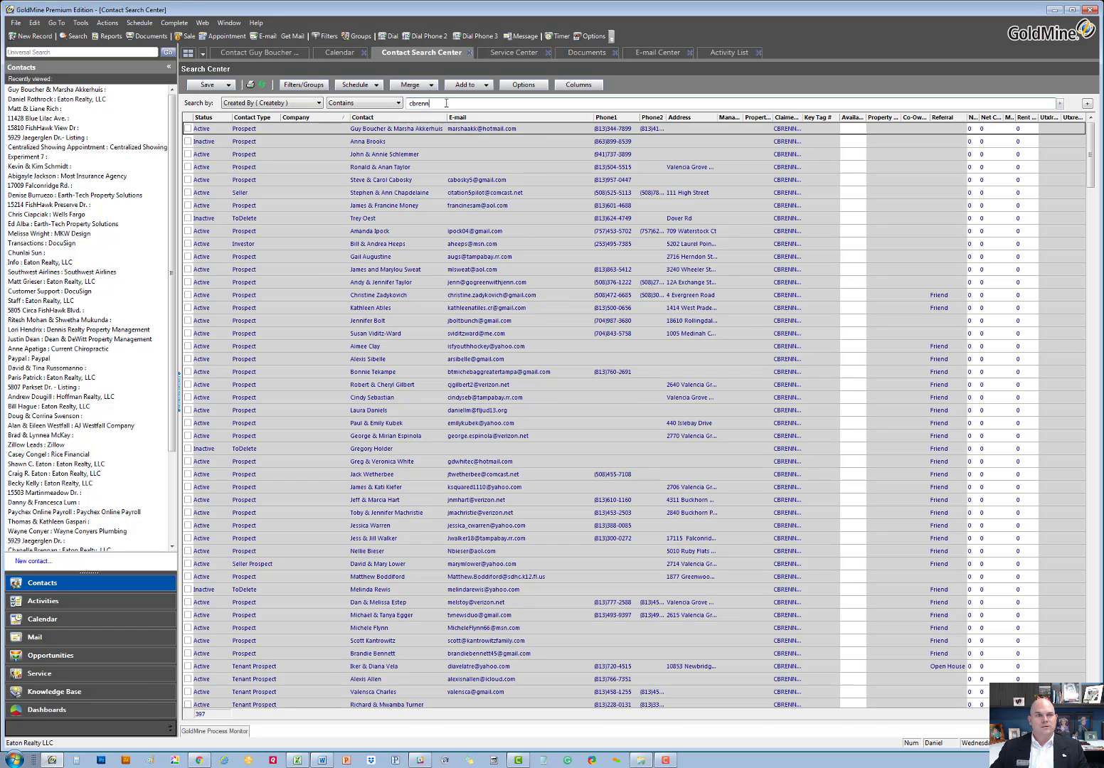
# Add a second search criterion joined with AND that requires Claimed By (Ulluser) to be Is Empty.
pyautogui.click(1087, 104)
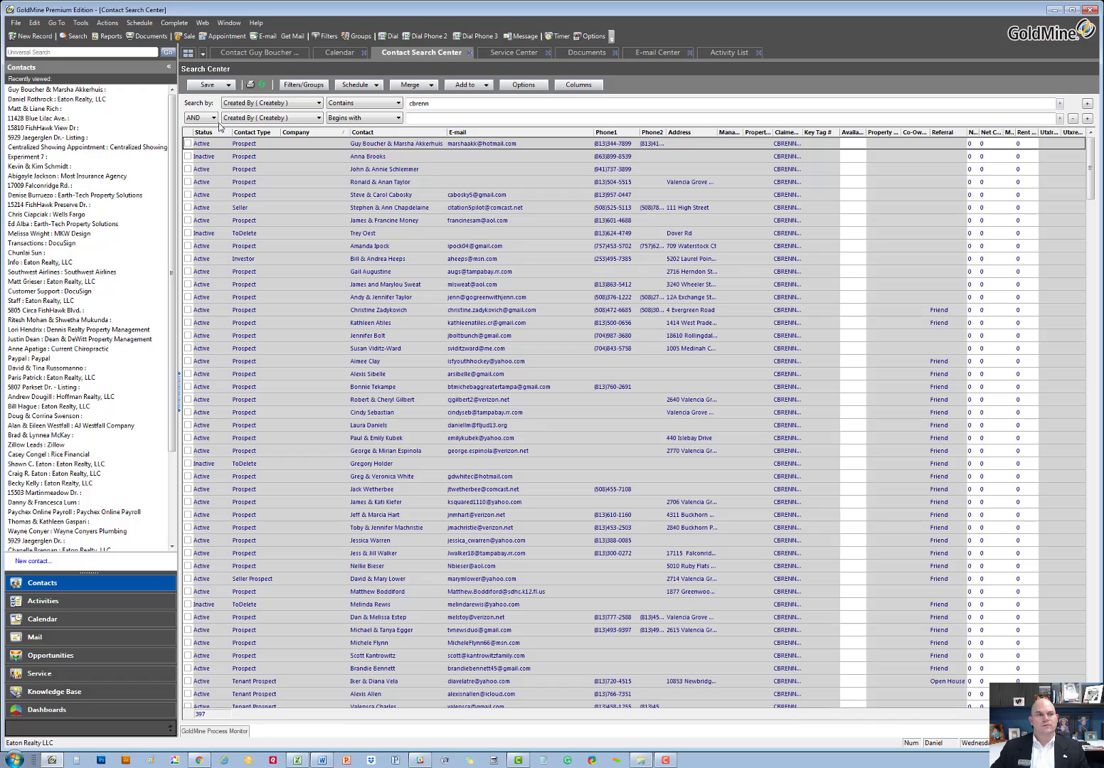
pyautogui.click(273, 119)
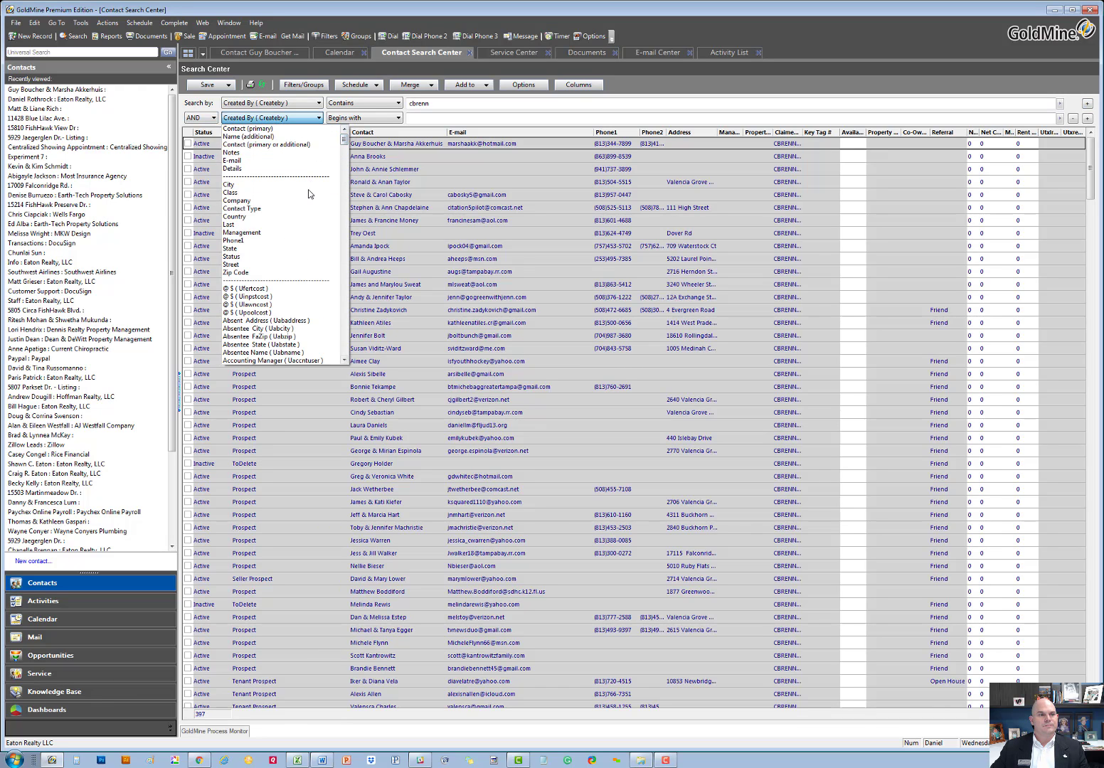
pyautogui.scroll(-10, 268, 264)
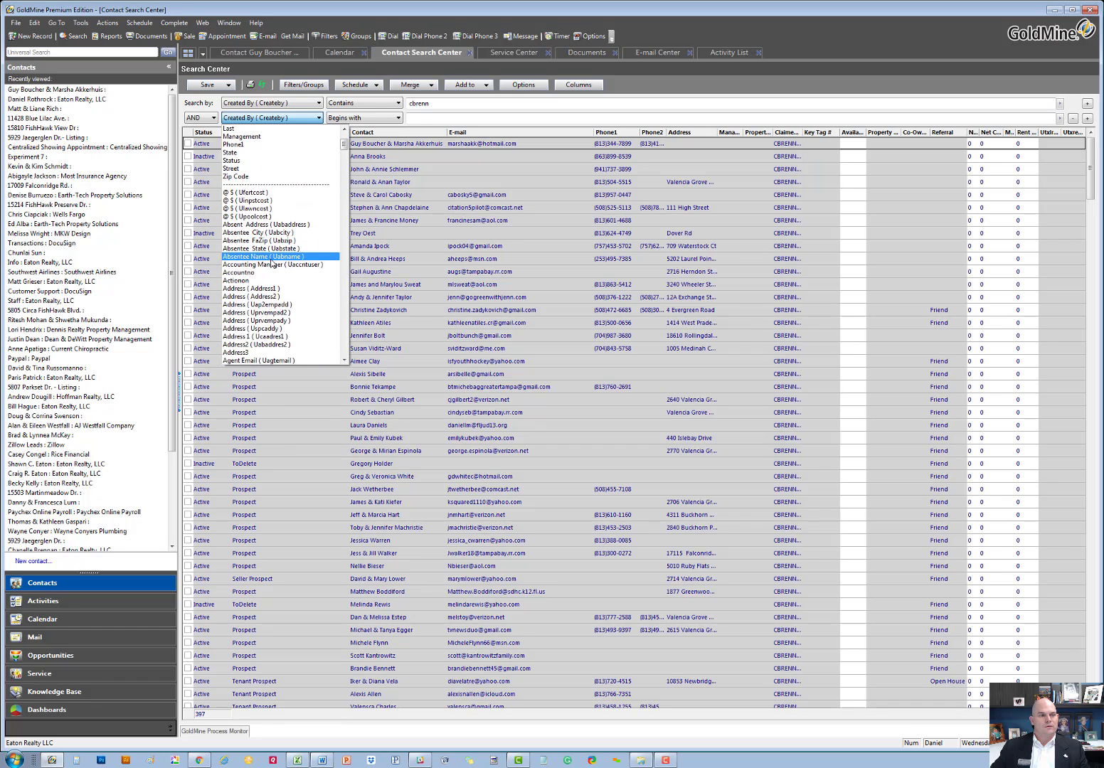
pyautogui.scroll(-9, 268, 264)
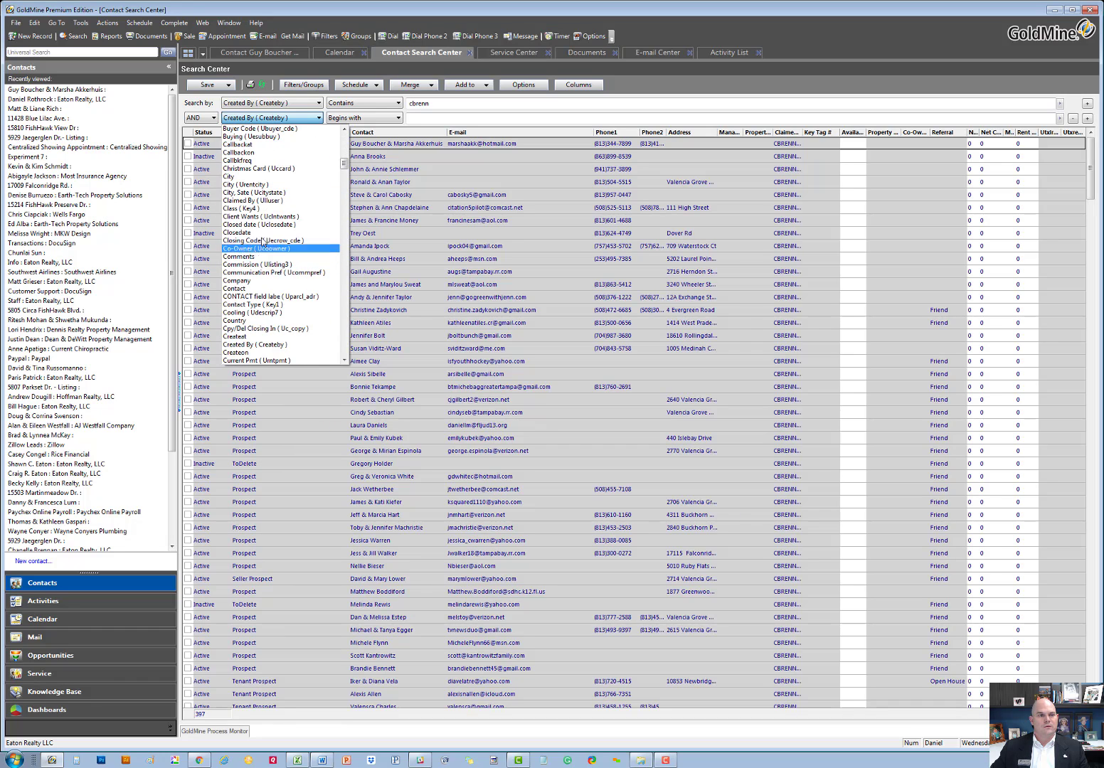
pyautogui.click(271, 201)
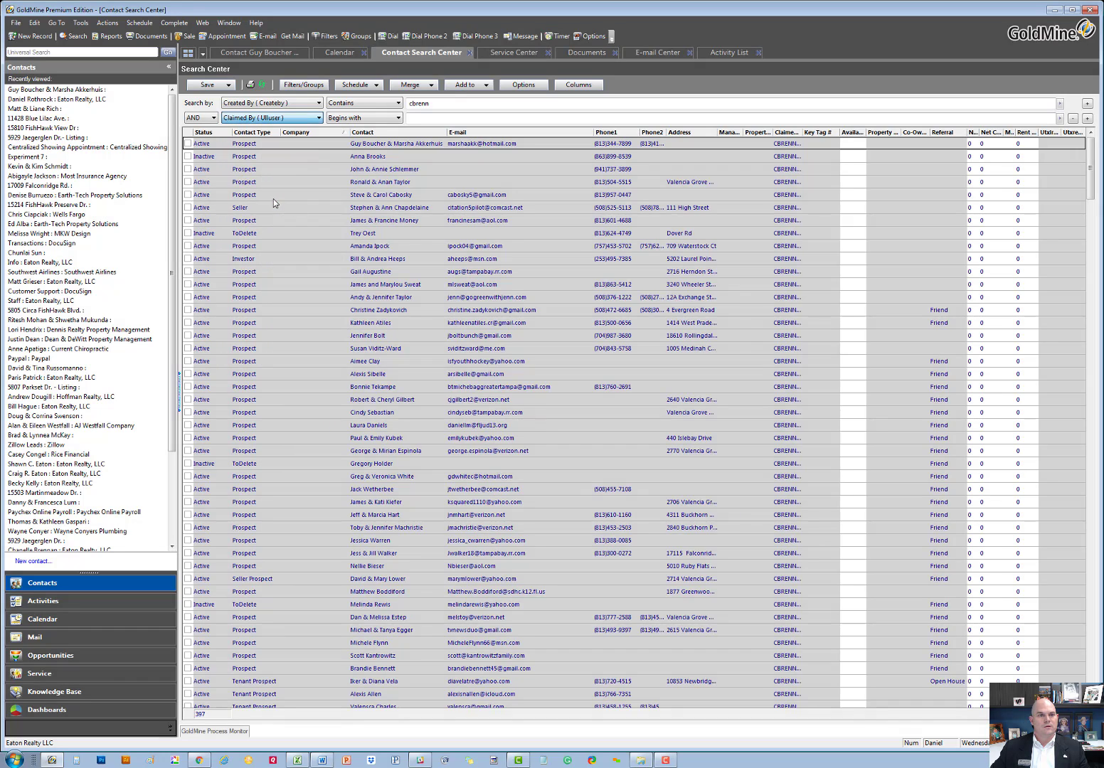
pyautogui.click(387, 117)
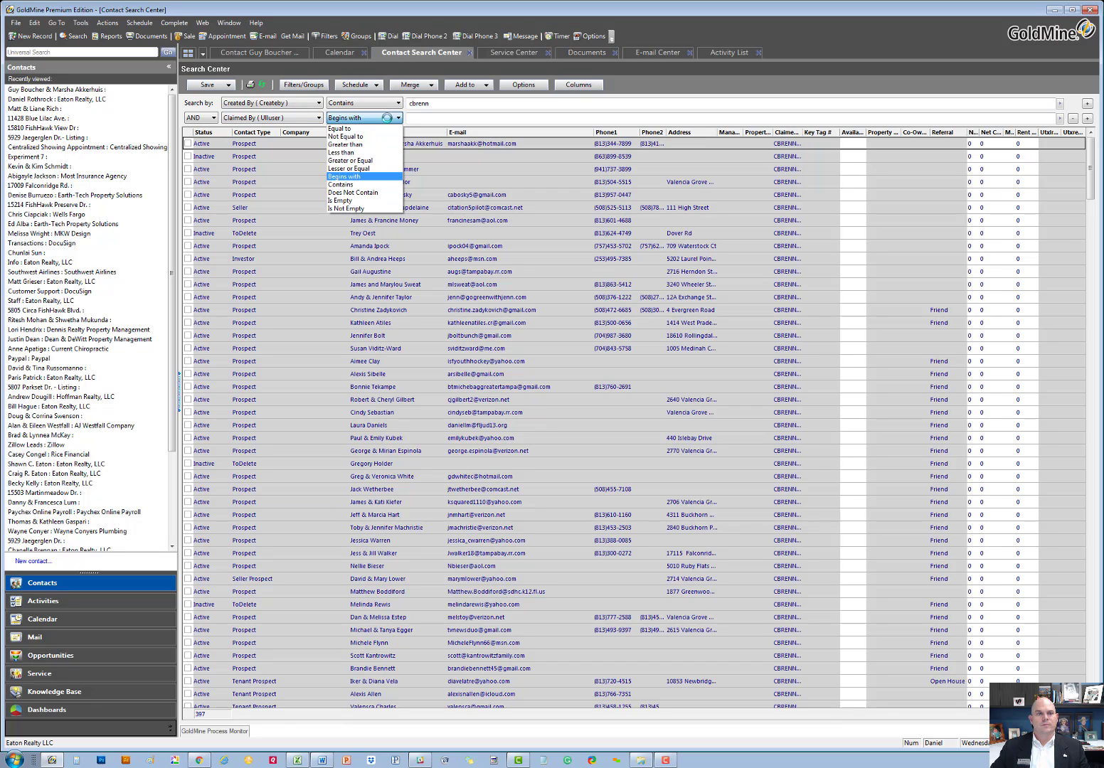
pyautogui.click(370, 201)
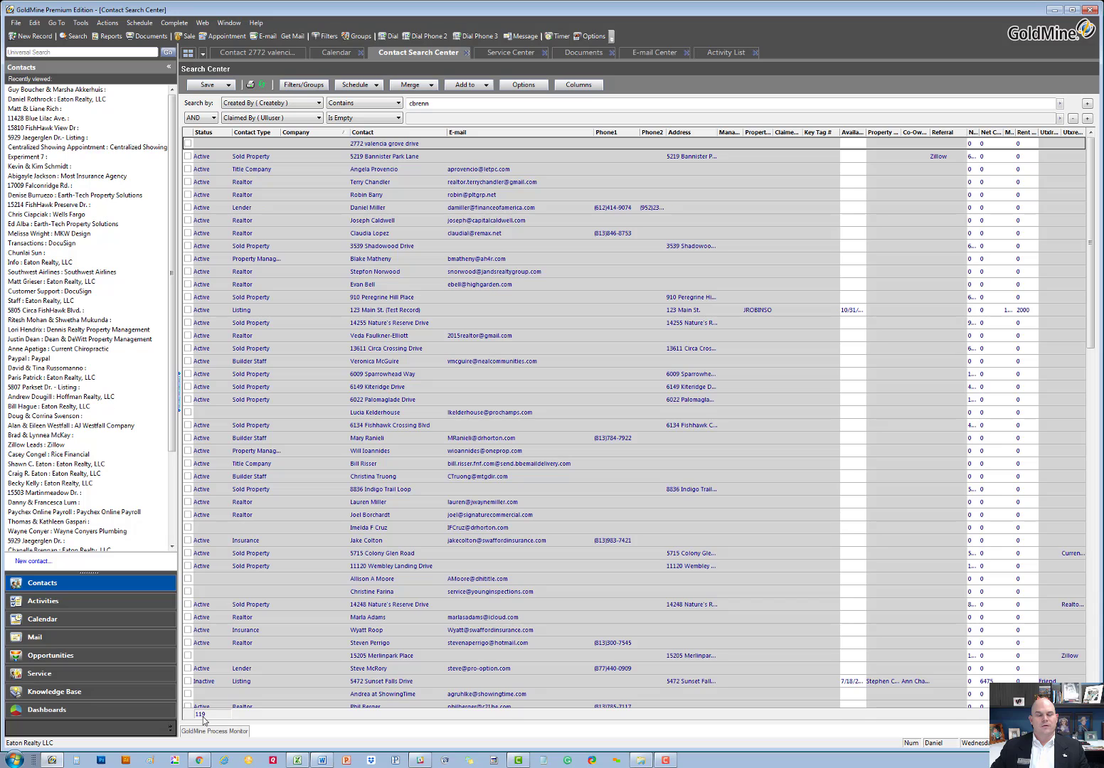
pyautogui.click(220, 729)
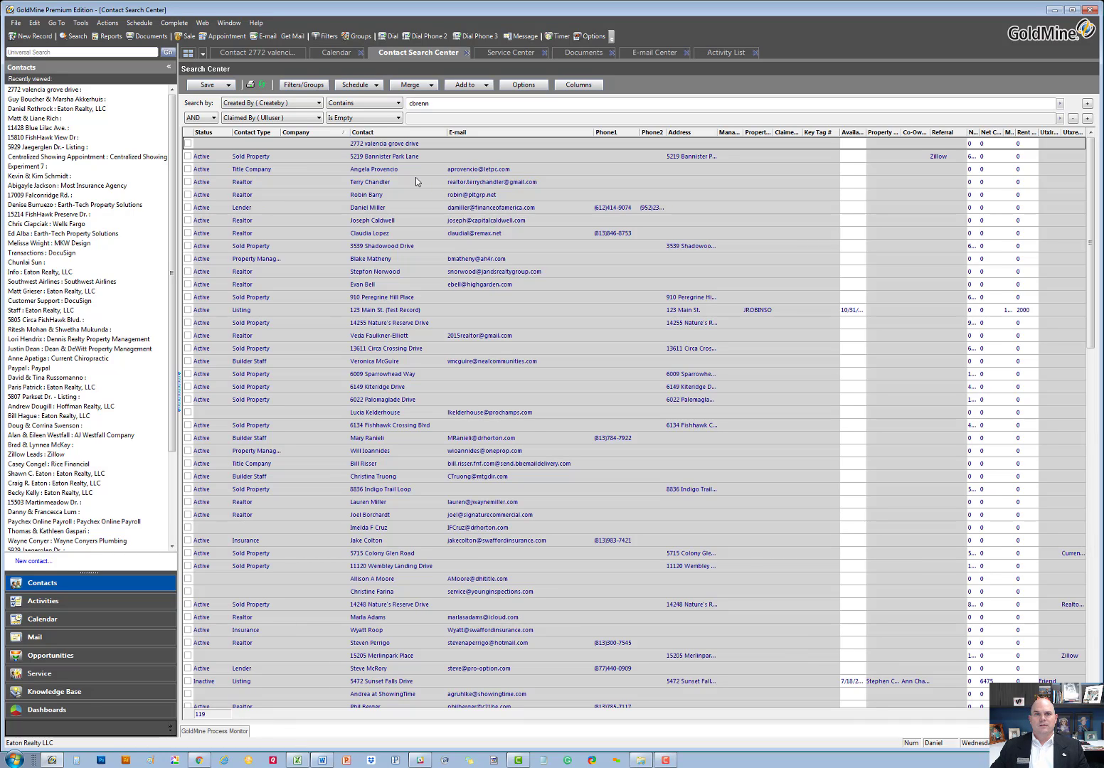
# Tag all the records listed in the contact search results.
pyautogui.click(316, 146)
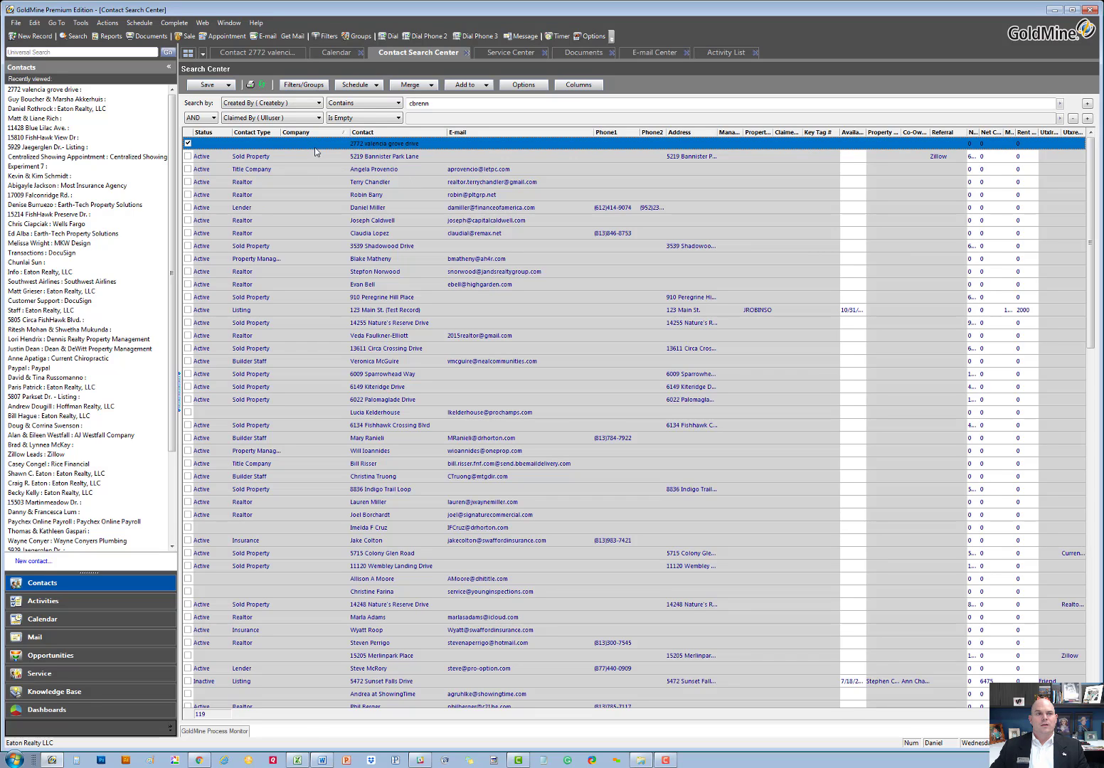
pyautogui.click(303, 158)
pyautogui.click(299, 169)
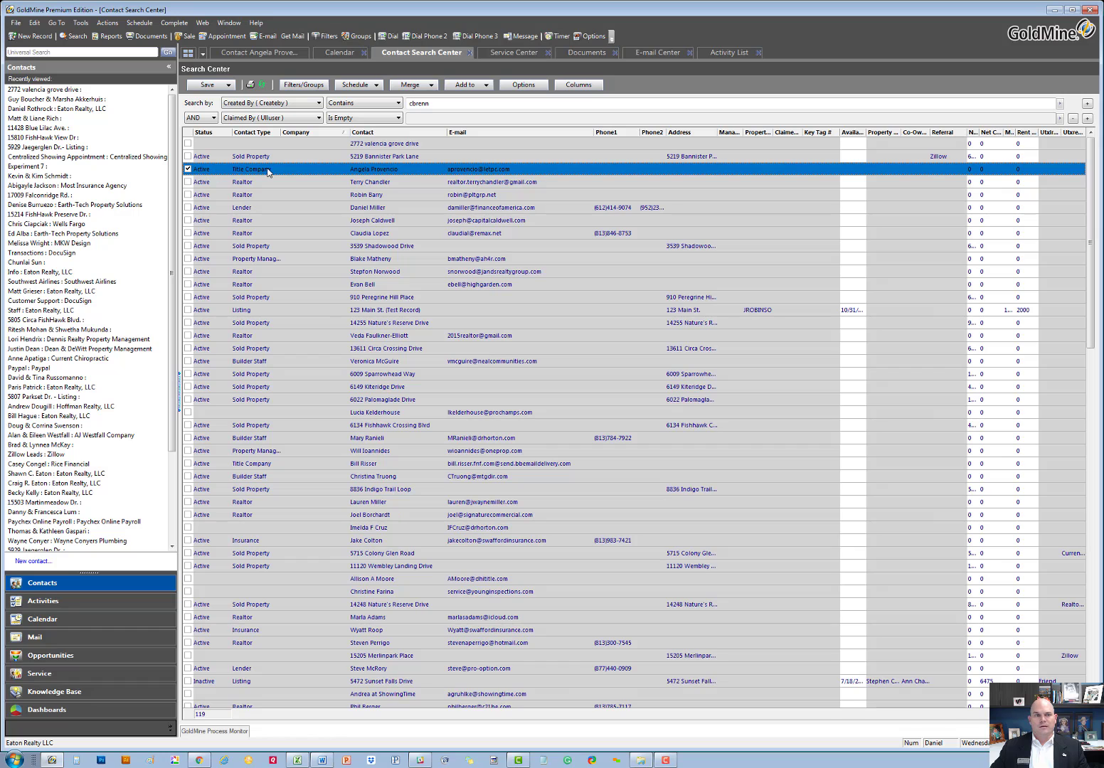
pyautogui.rightClick(299, 171)
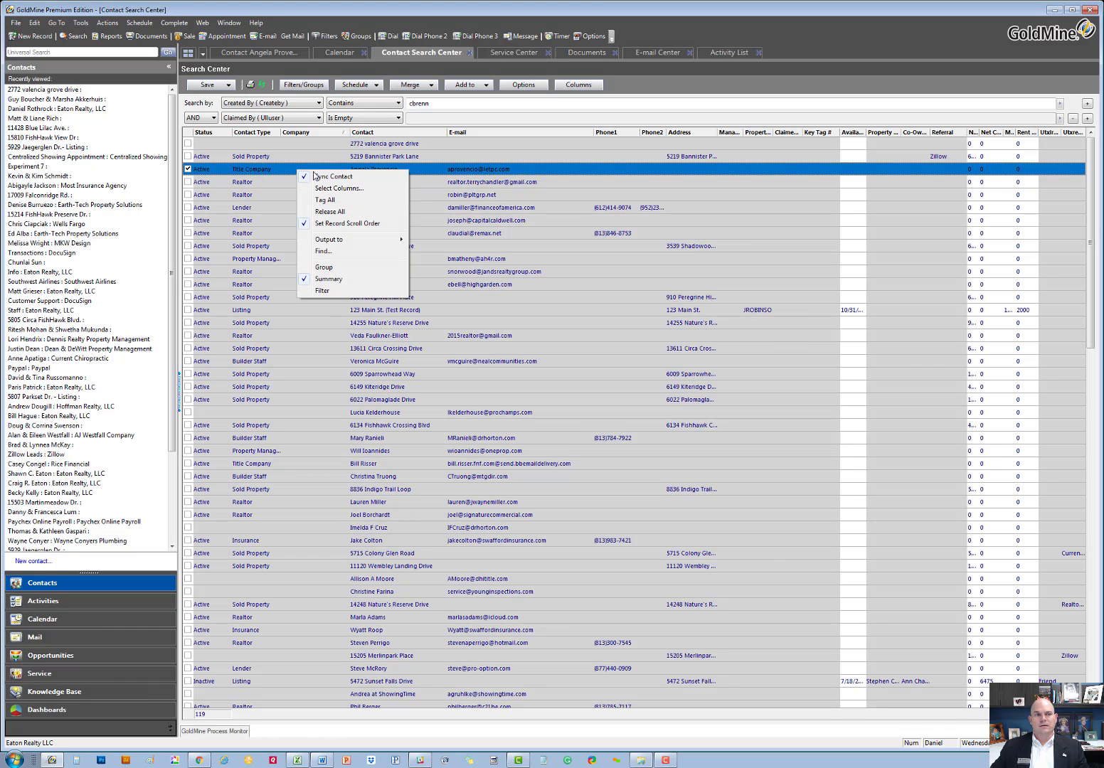
pyautogui.click(353, 201)
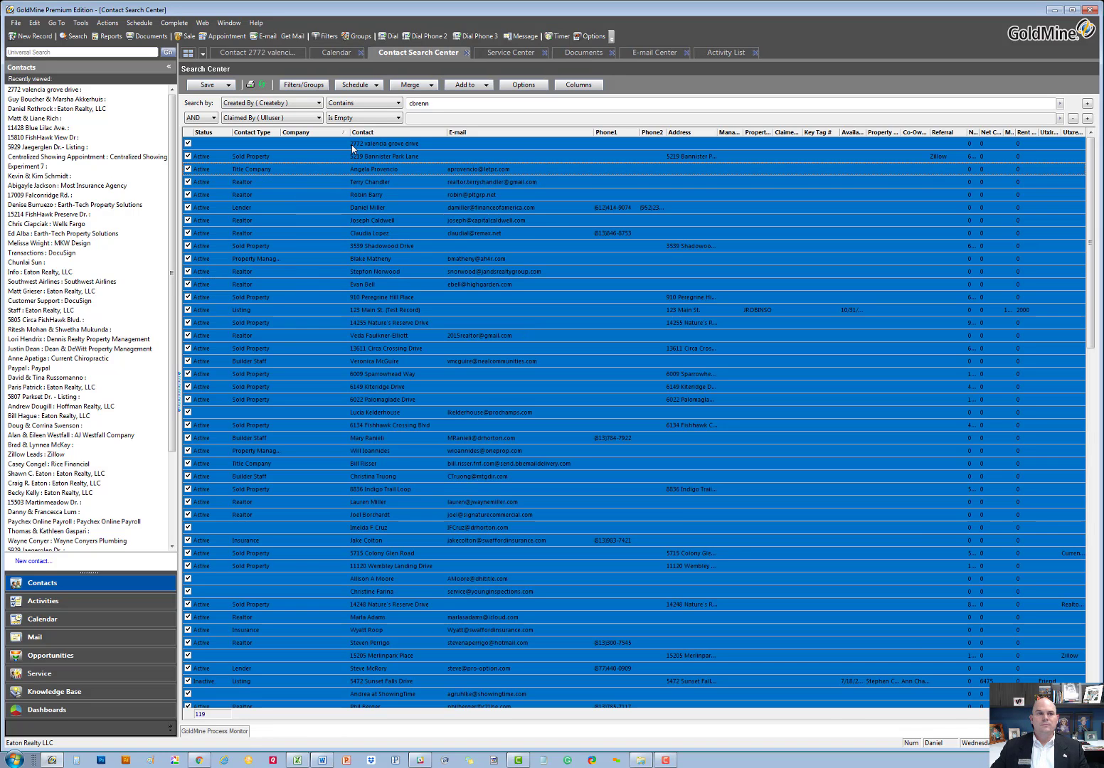
# Save only the tagged records as a new group named with the agent's first name plus "Unclaimed", assigned to that agent's user account.
pyautogui.click(228, 85)
pyautogui.moveTo(235, 99)
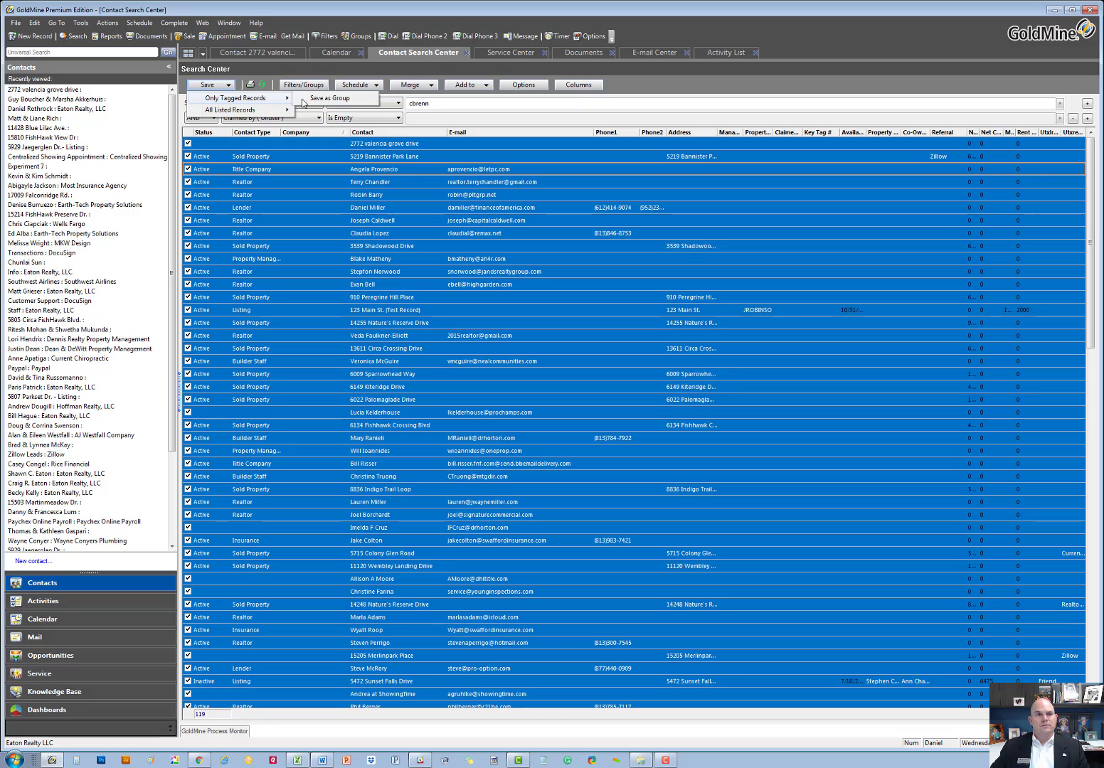
pyautogui.click(332, 99)
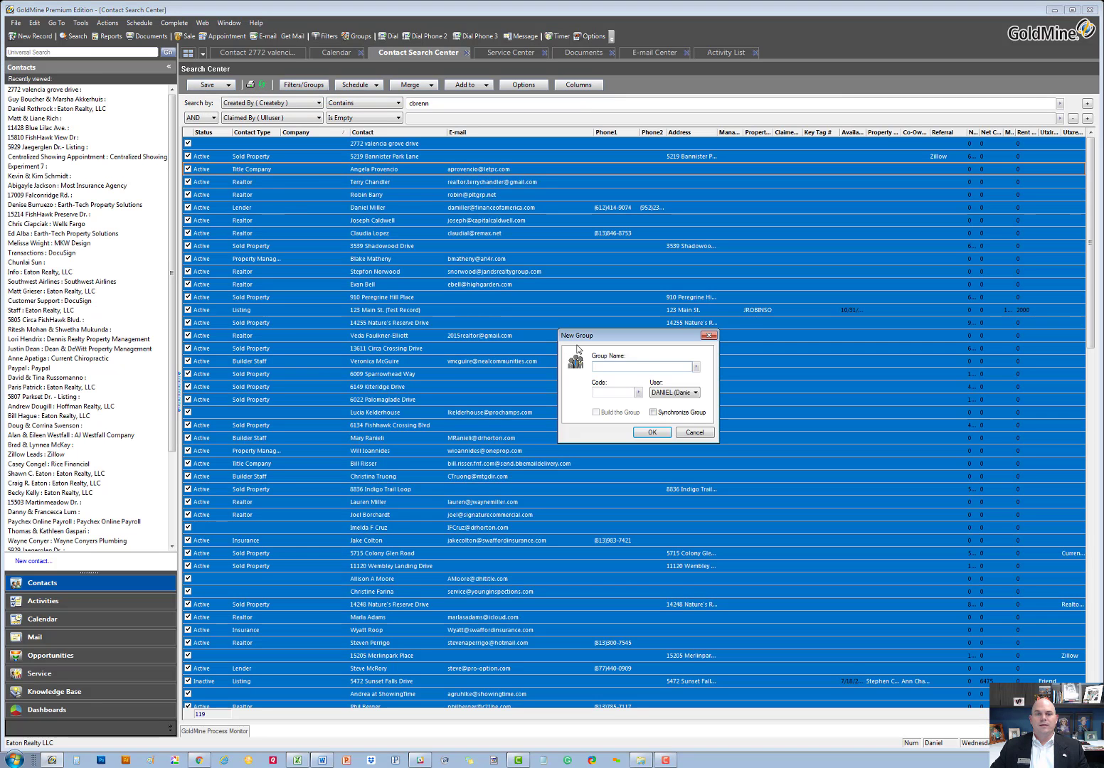
pyautogui.write('Ch')
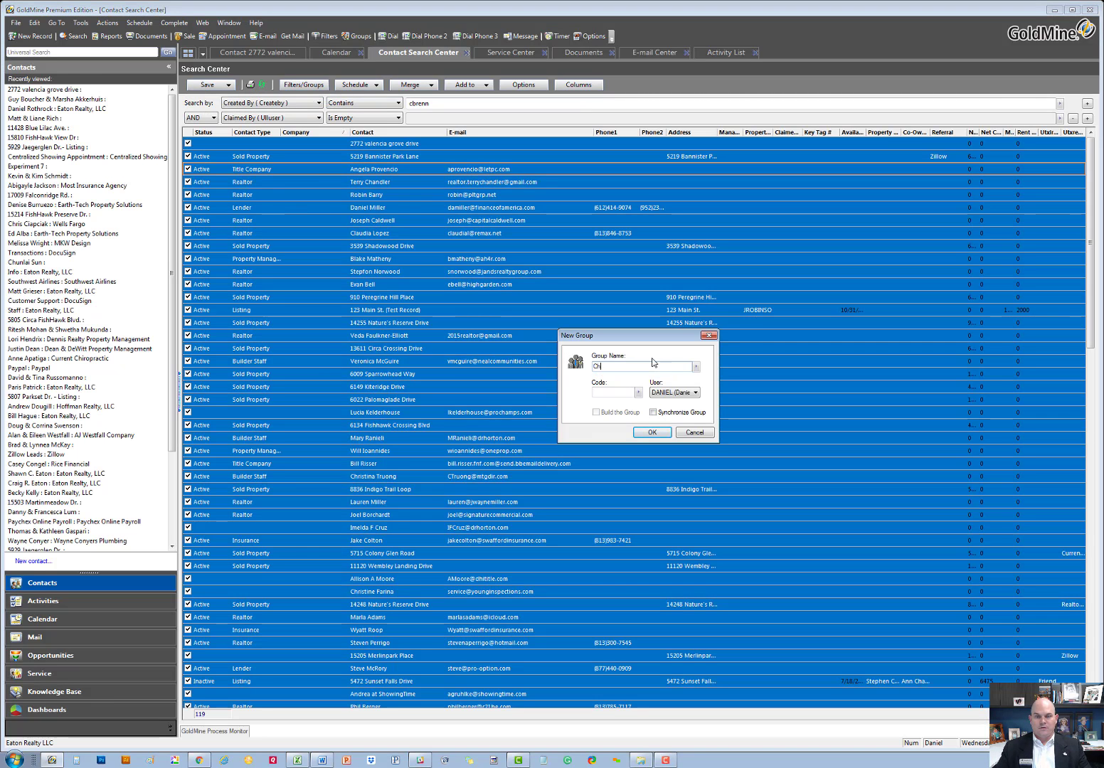
pyautogui.write("anelle's Unclaimed")
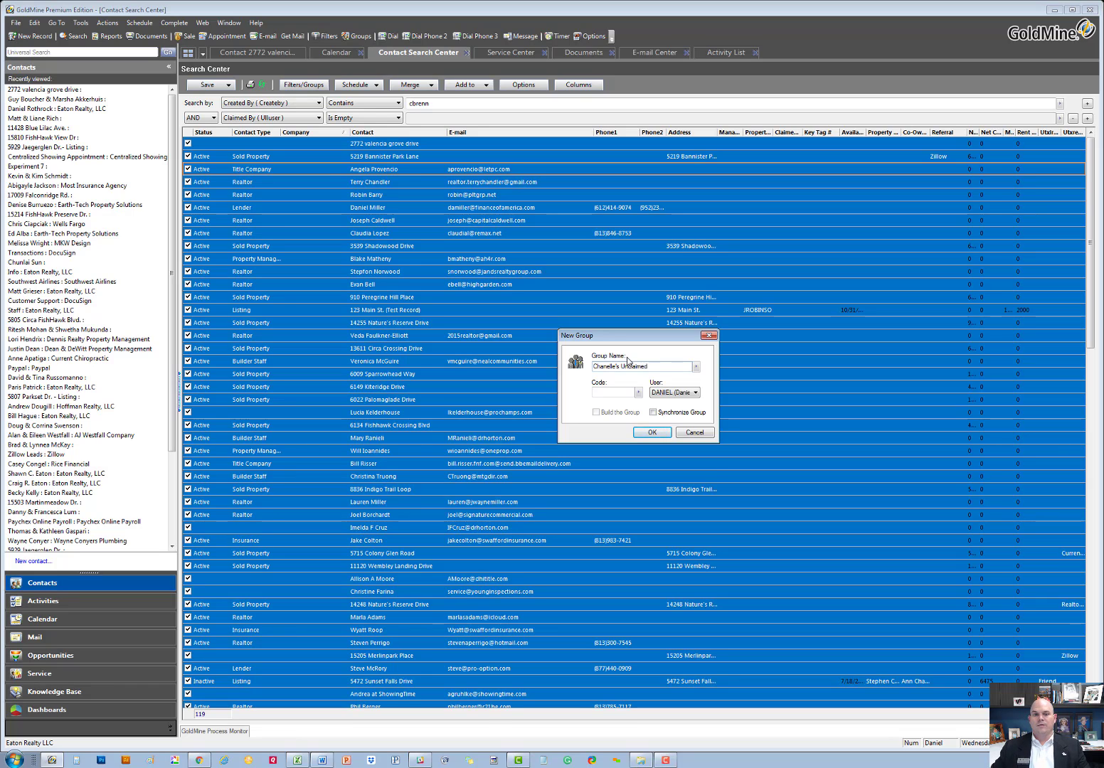
pyautogui.click(677, 392)
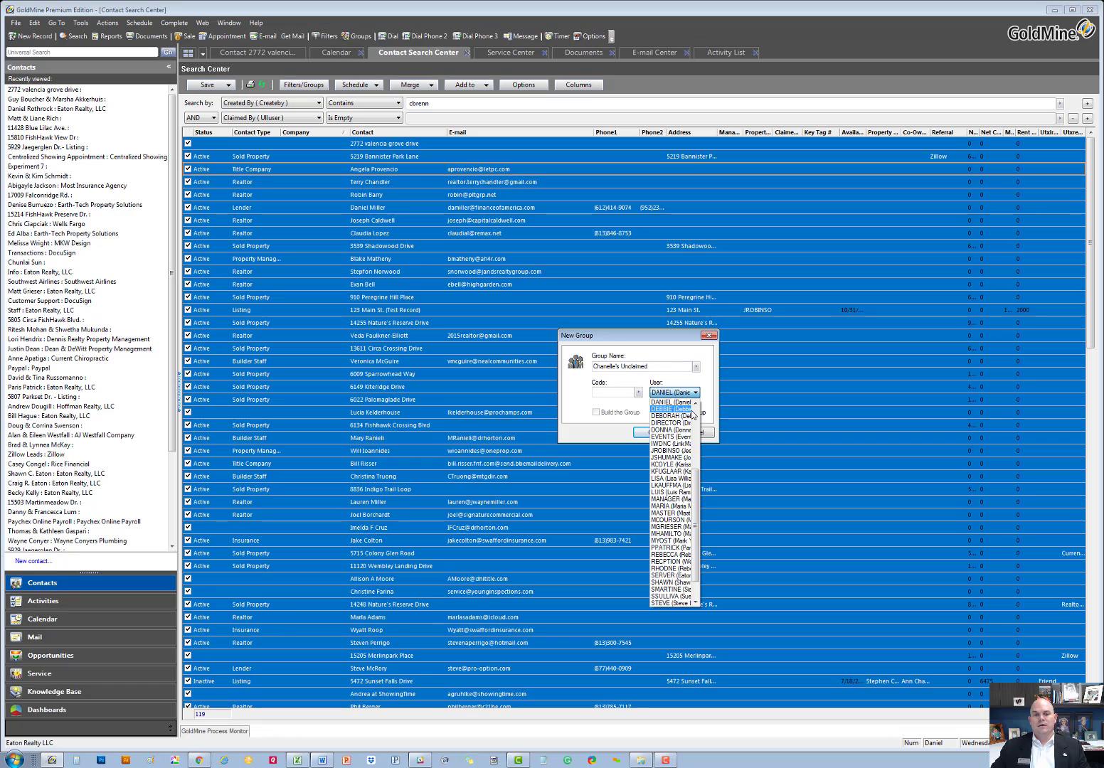
pyautogui.scroll(5, 696, 479)
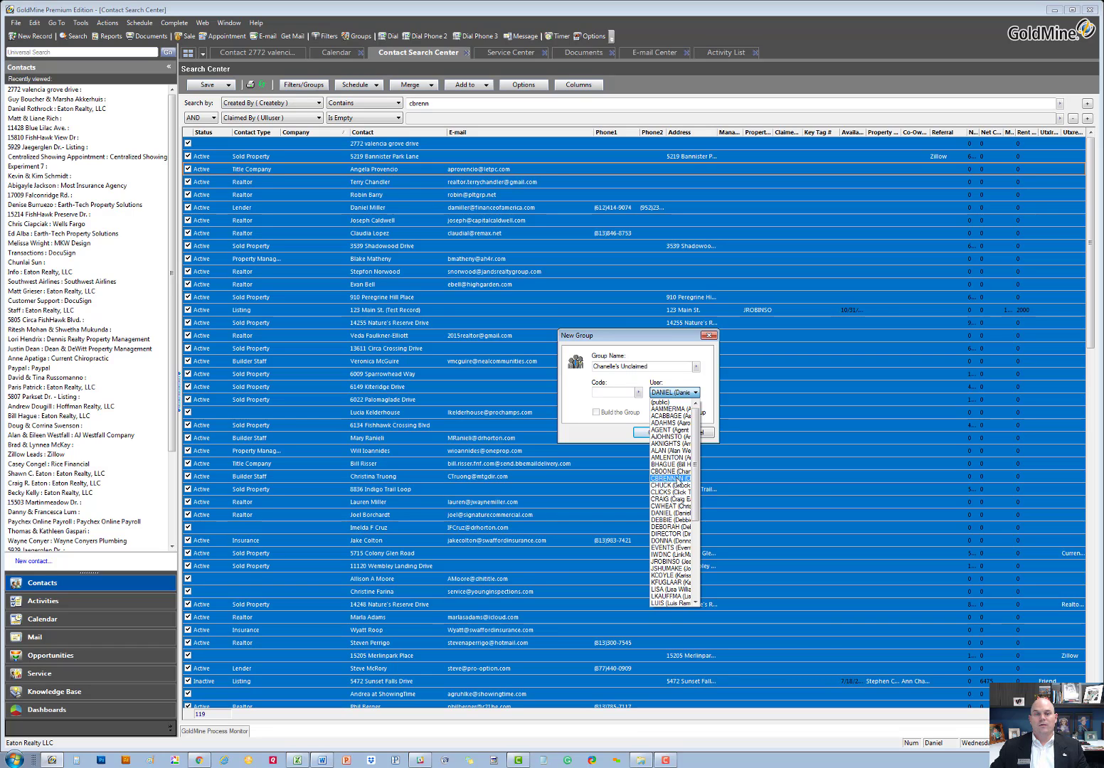
pyautogui.click(679, 479)
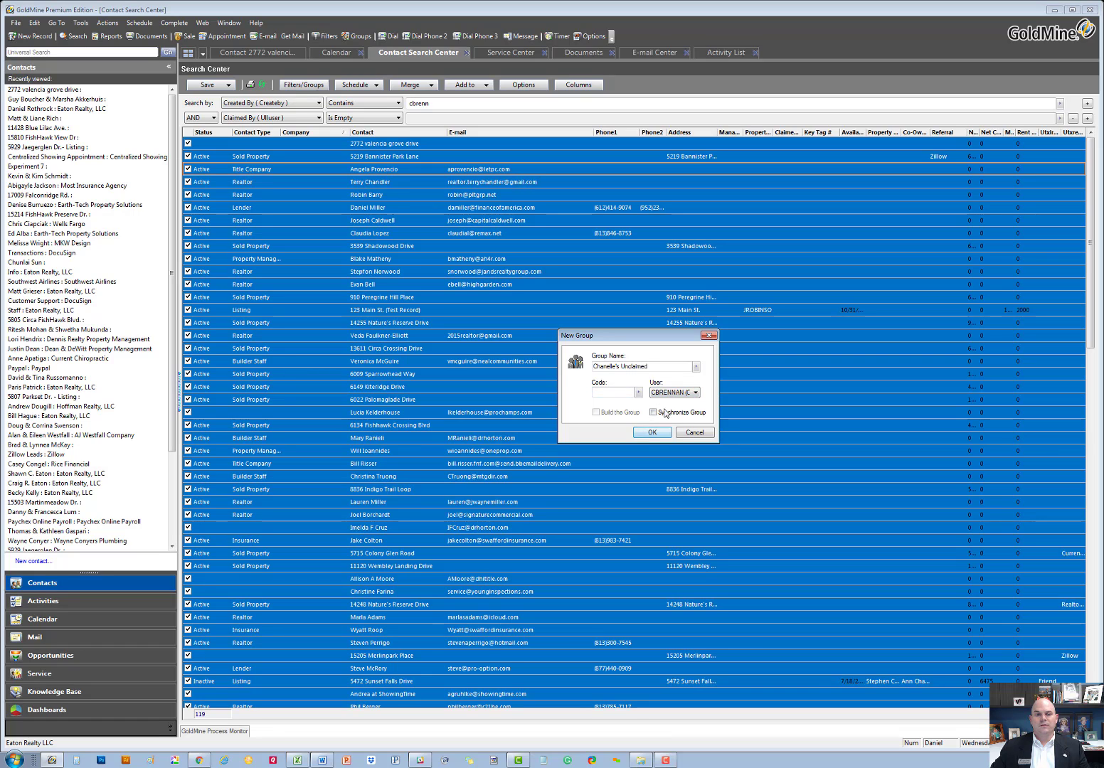
pyautogui.click(652, 433)
# Return to the contact record, open the Groups list and show the groups belonging to the agent who created the unclaimed contacts.
pyautogui.click(257, 55)
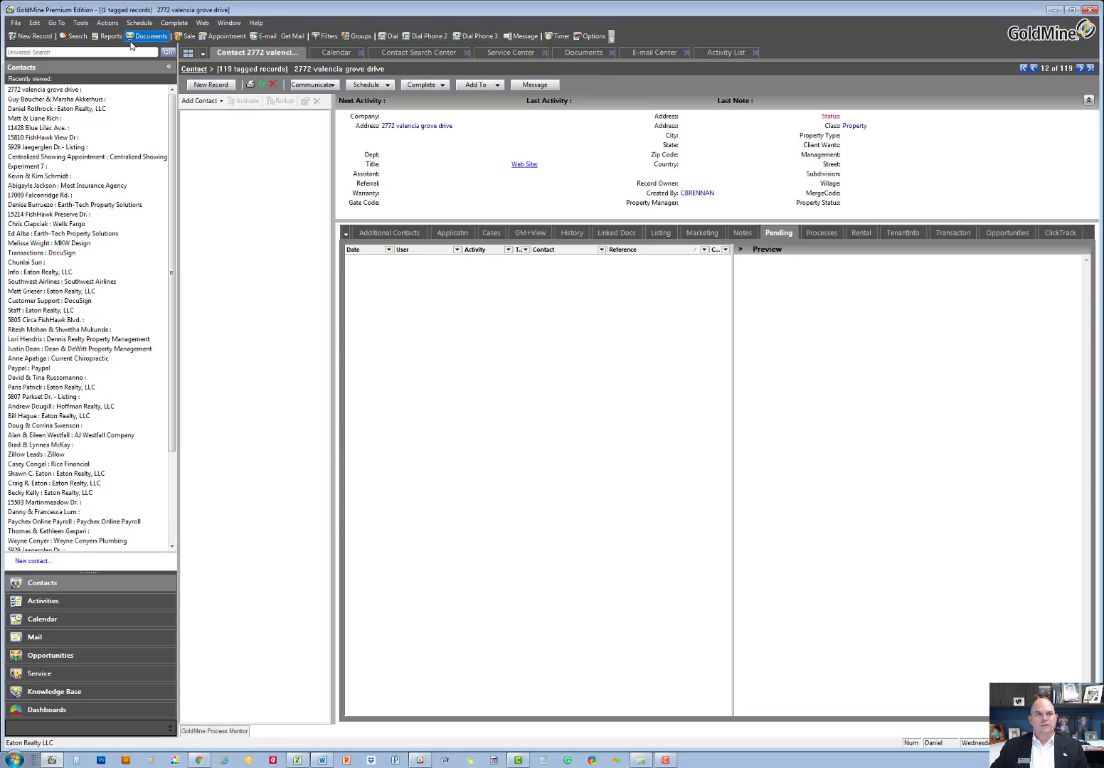
pyautogui.click(83, 26)
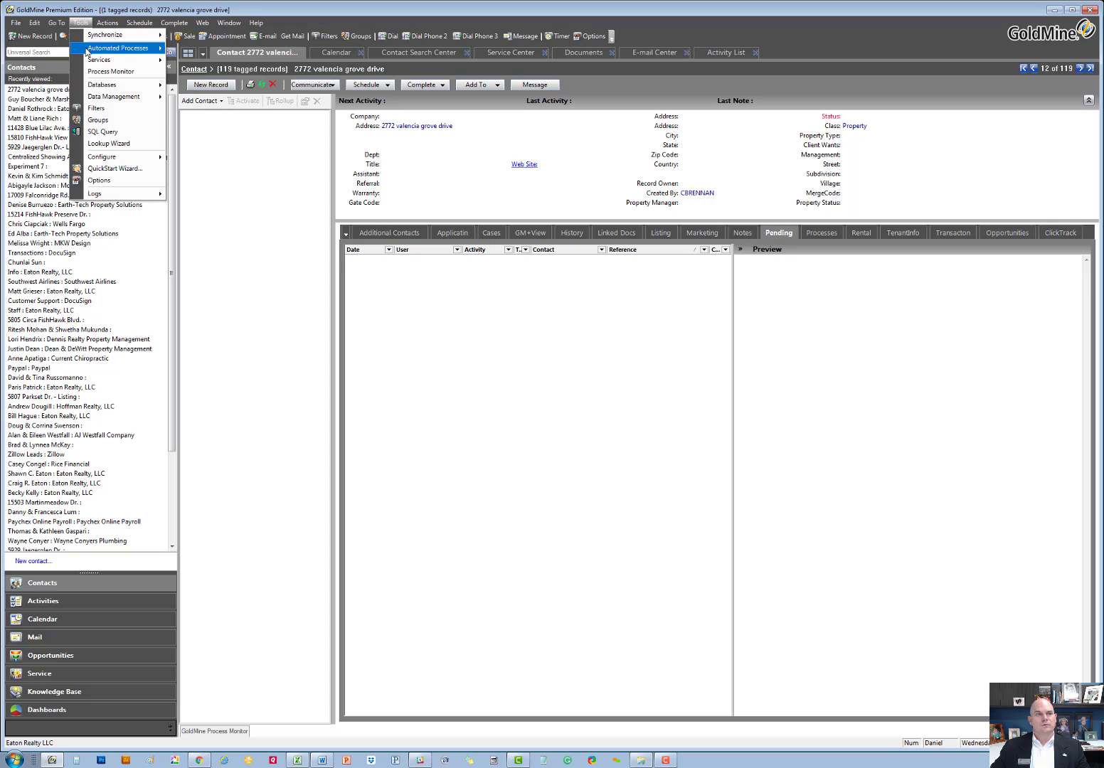
pyautogui.click(106, 116)
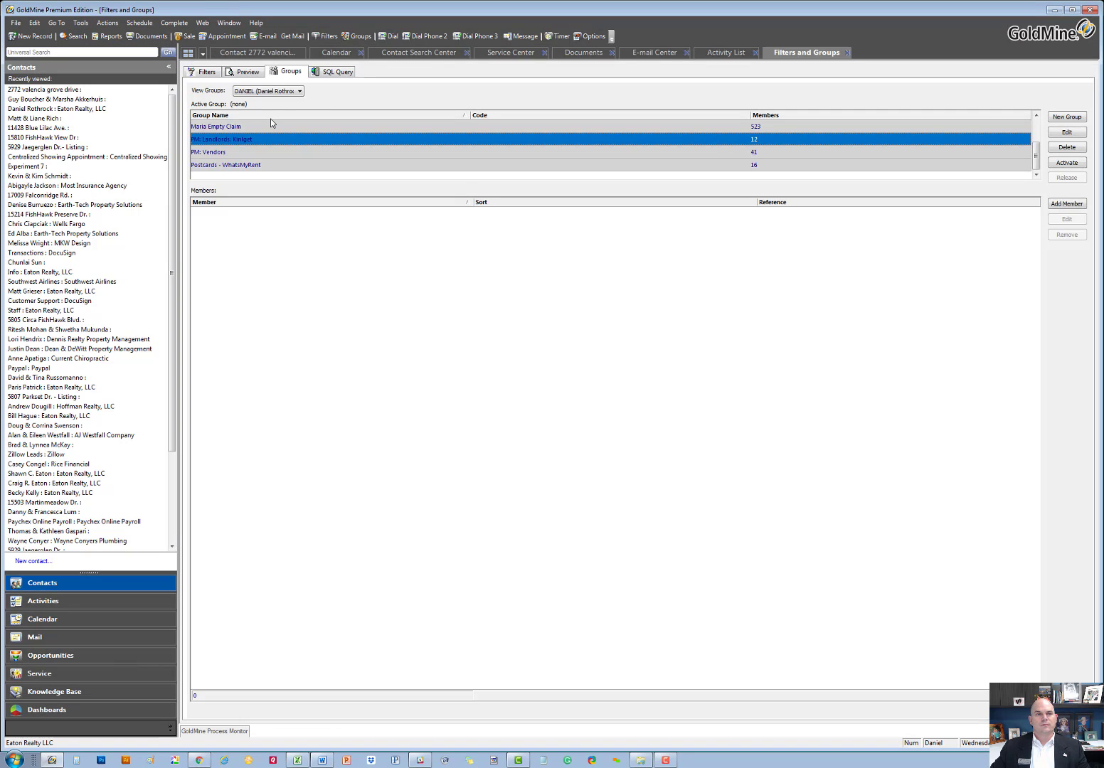
pyautogui.click(300, 91)
pyautogui.scroll(5, 300, 145)
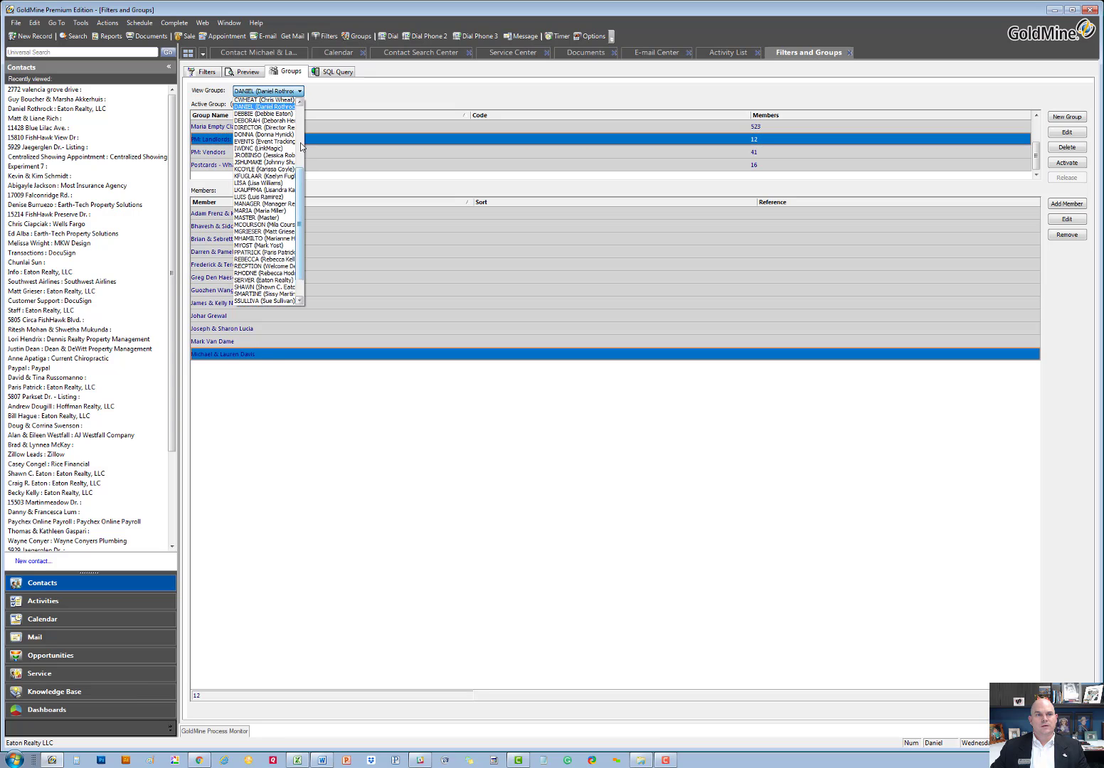
pyautogui.click(267, 177)
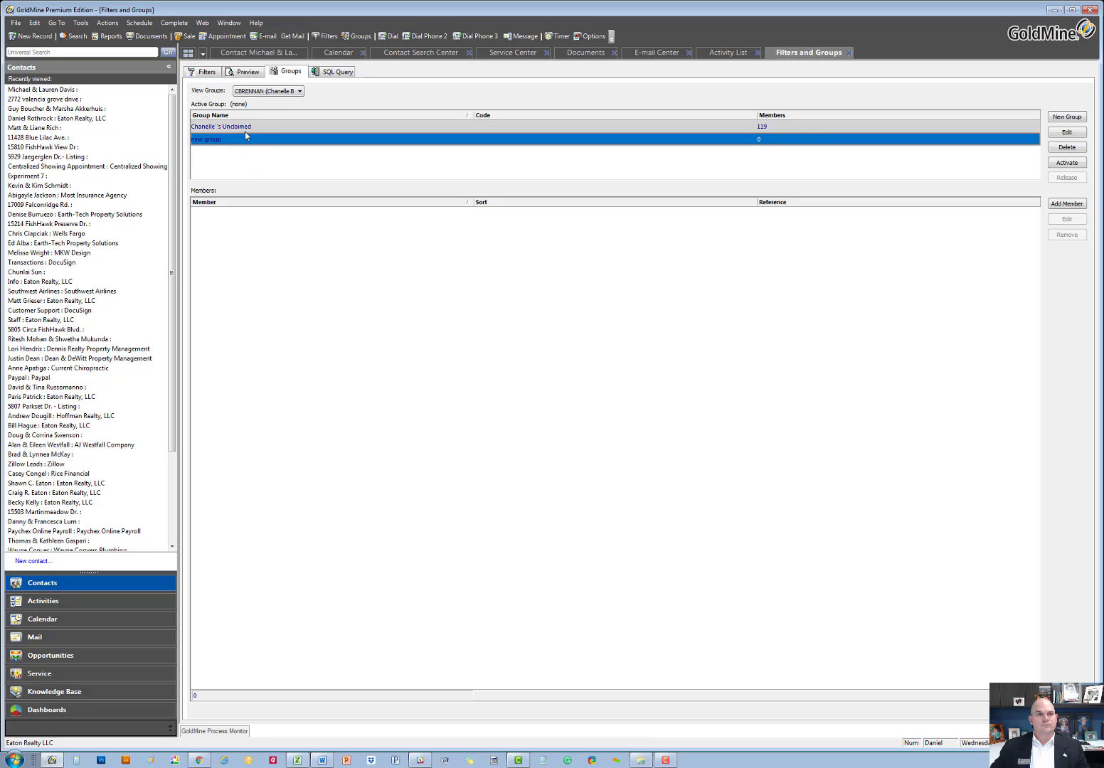
# Activate the agent's Unclaimed group and agree to release all tagged records.
pyautogui.click(244, 129)
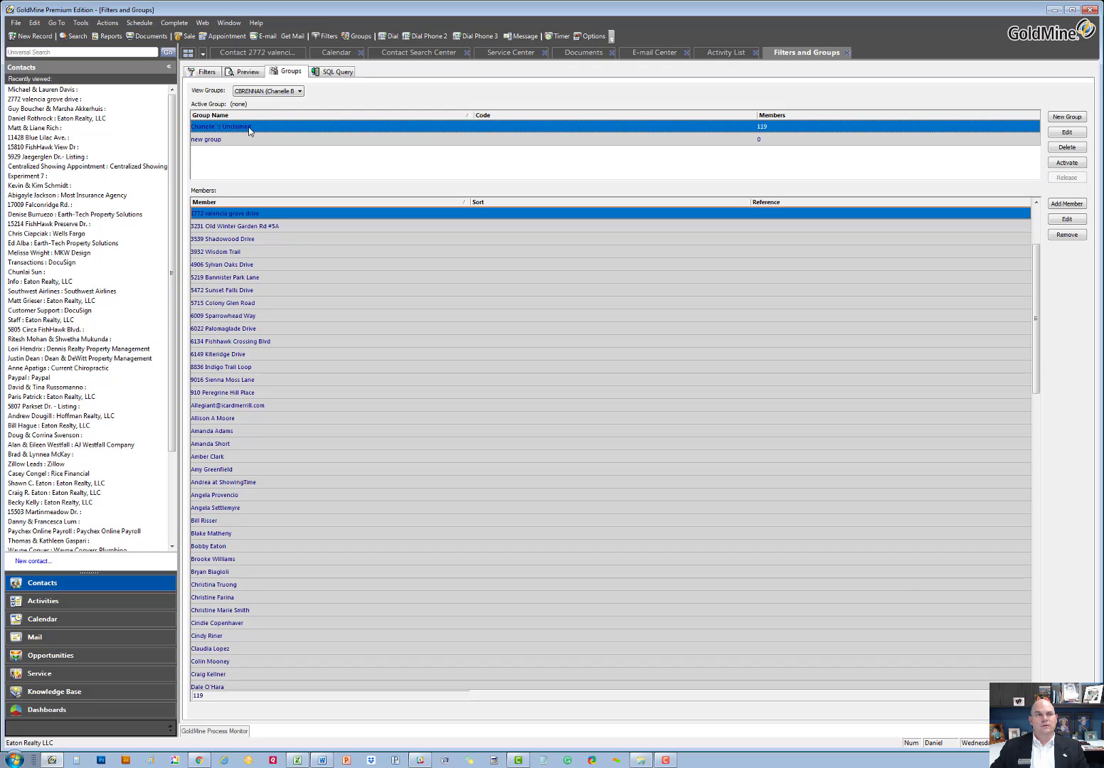
pyautogui.rightClick(255, 127)
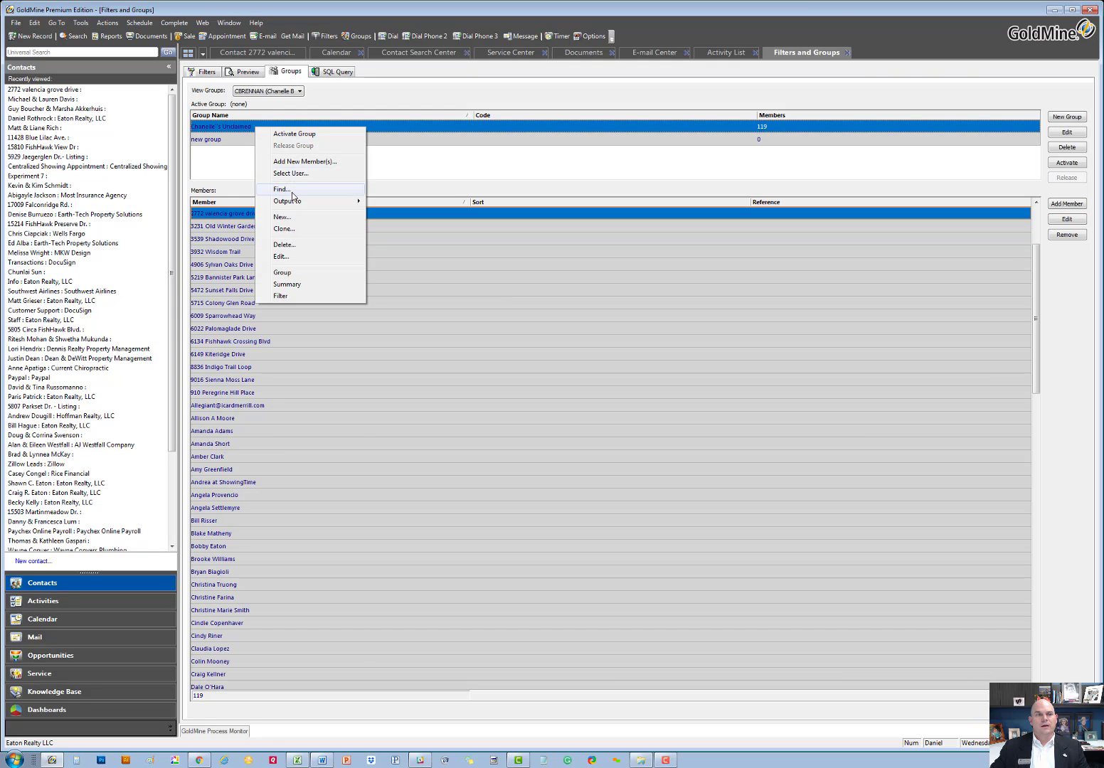
pyautogui.click(307, 135)
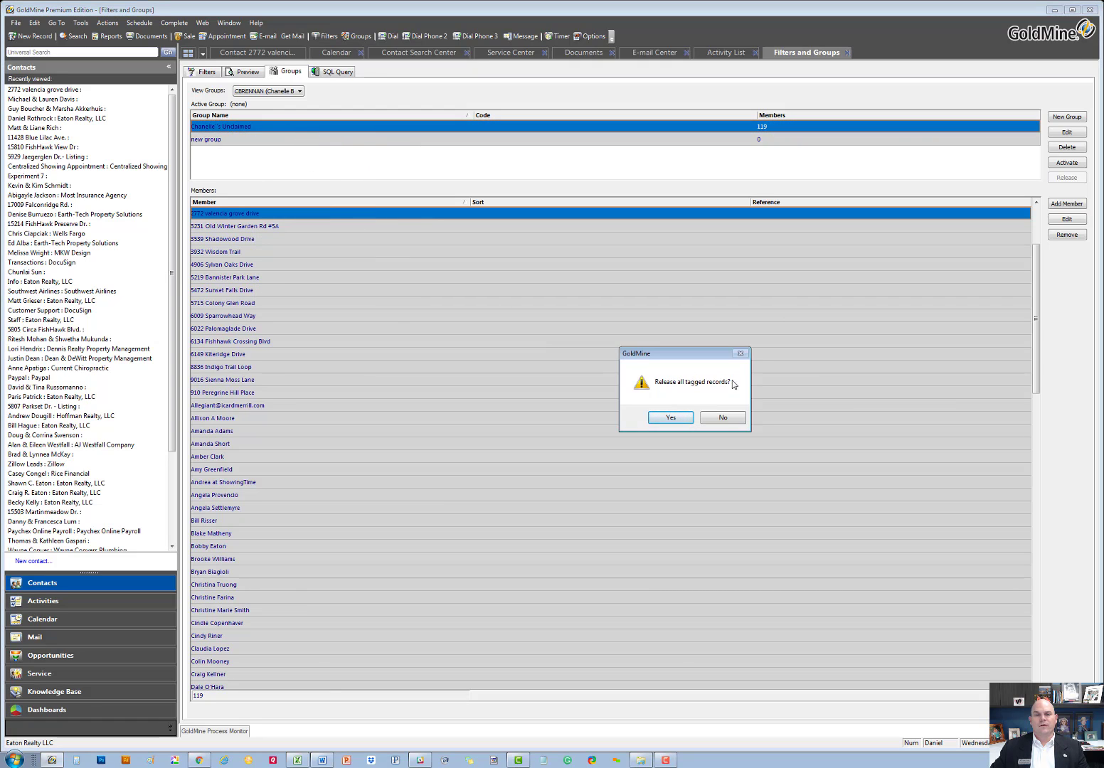
pyautogui.click(670, 418)
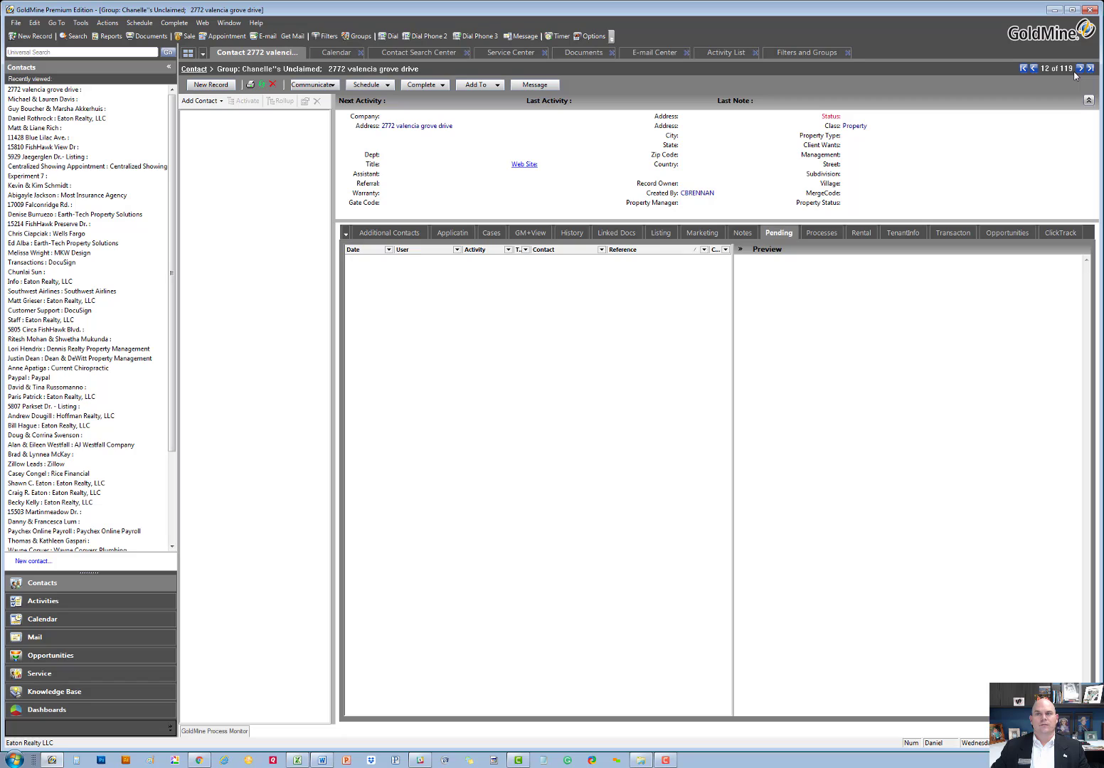
# Browse the active group's records by jumping between the first and last records and stepping forward and back, ending on the first record.
pyautogui.click(1024, 68)
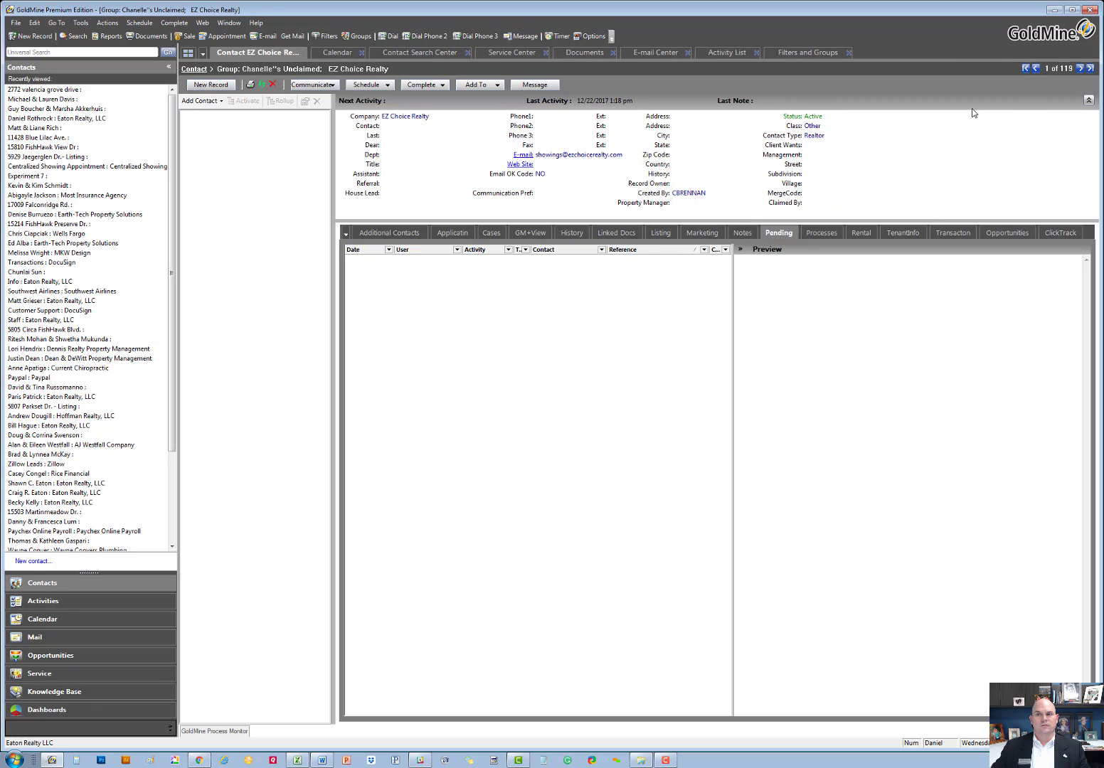
pyautogui.click(1090, 68)
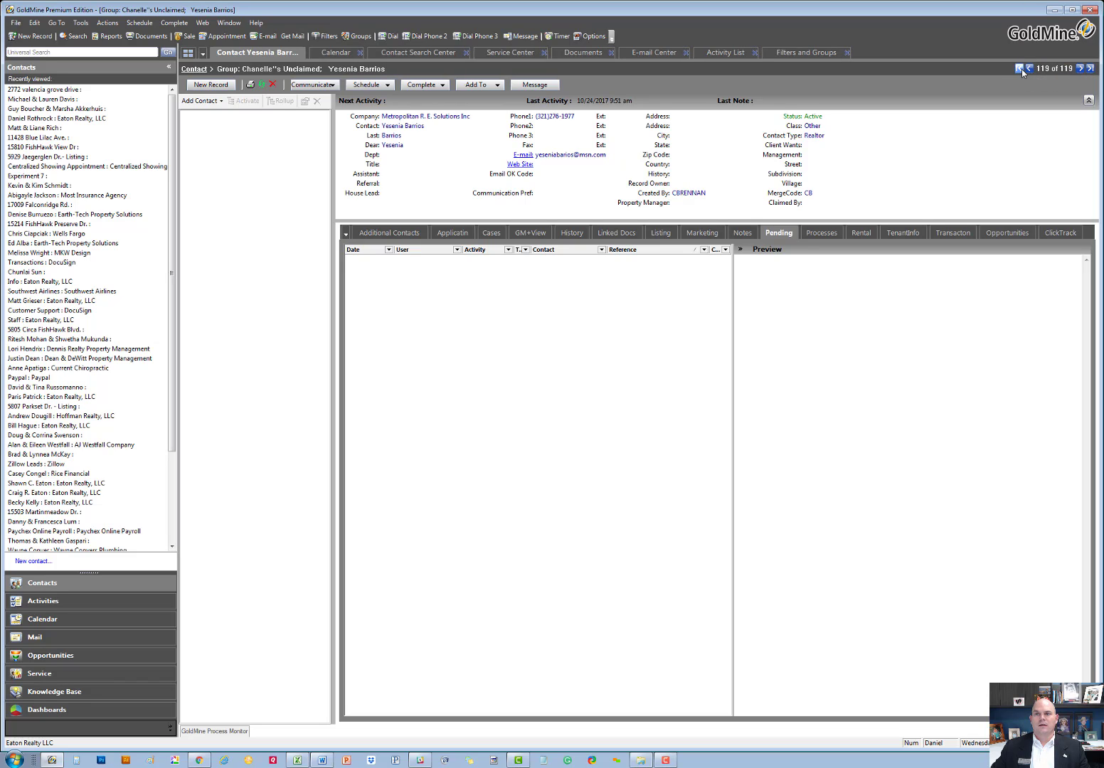
pyautogui.click(1022, 69)
pyautogui.click(1080, 68)
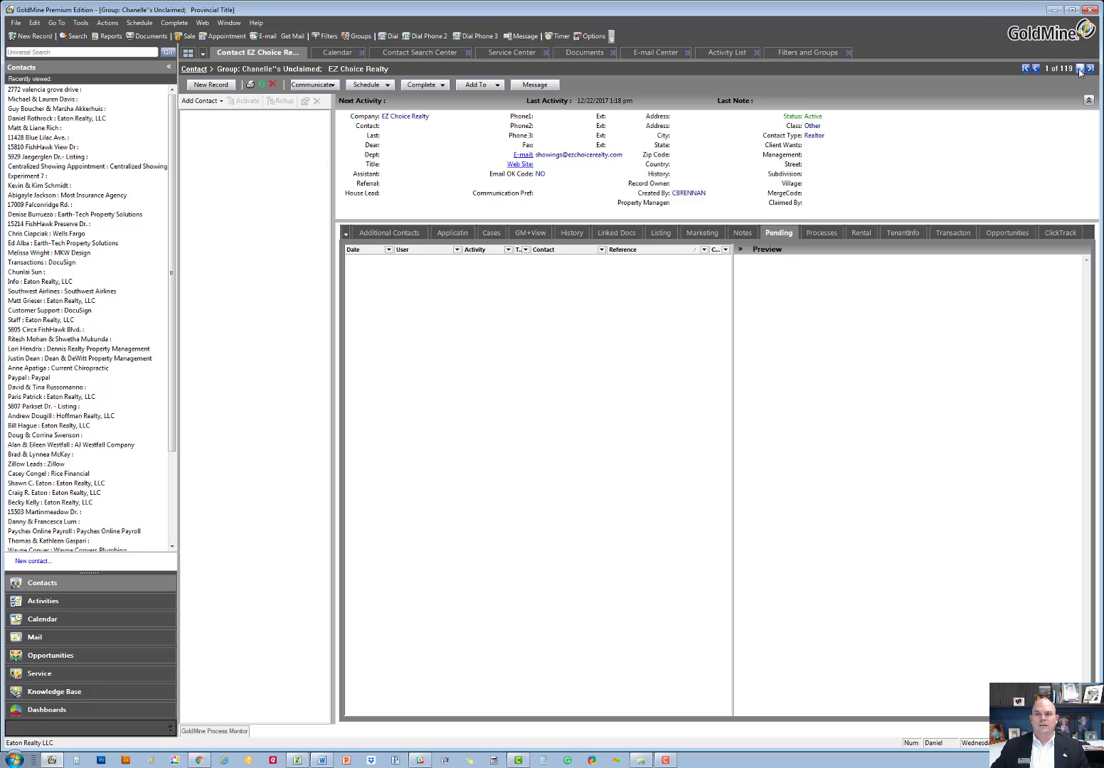
pyautogui.click(1080, 69)
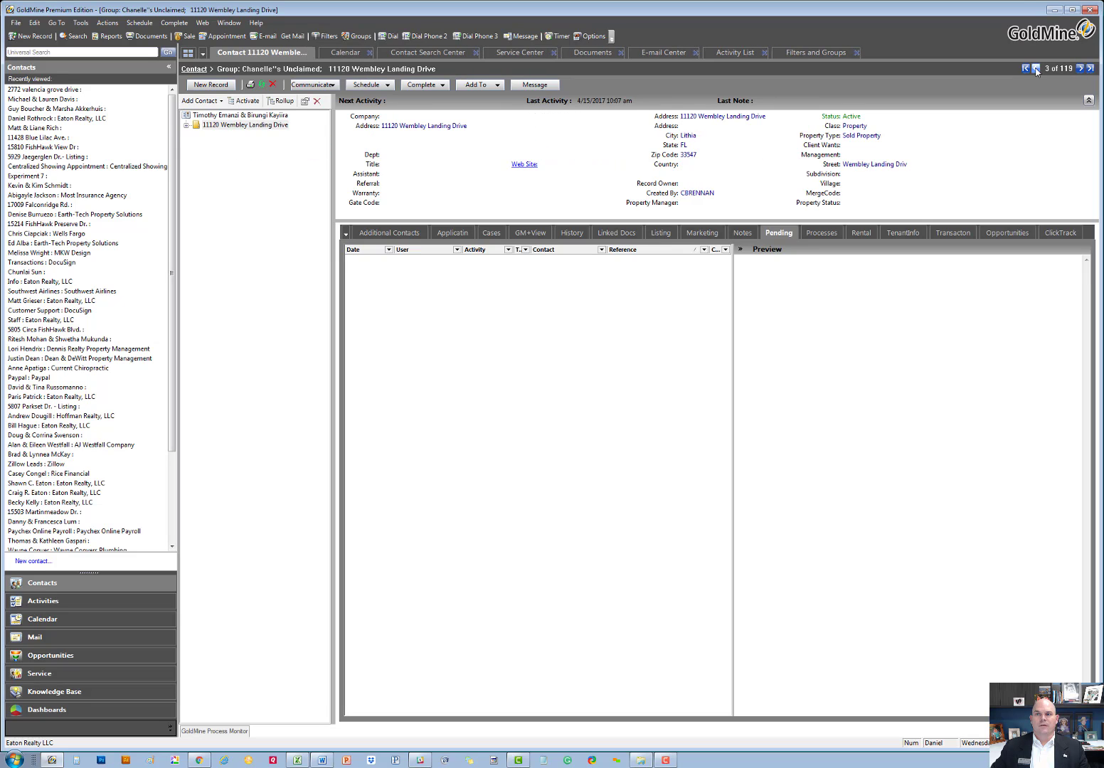
pyautogui.click(1036, 69)
pyautogui.click(1080, 69)
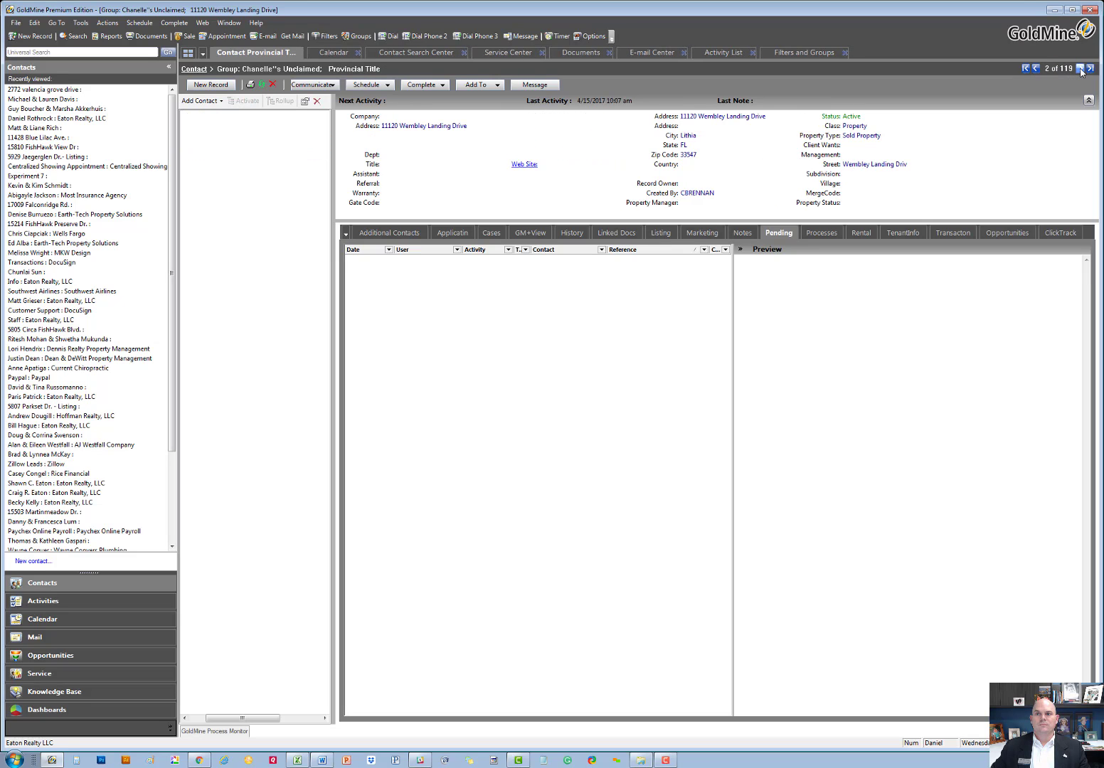
pyautogui.click(1037, 68)
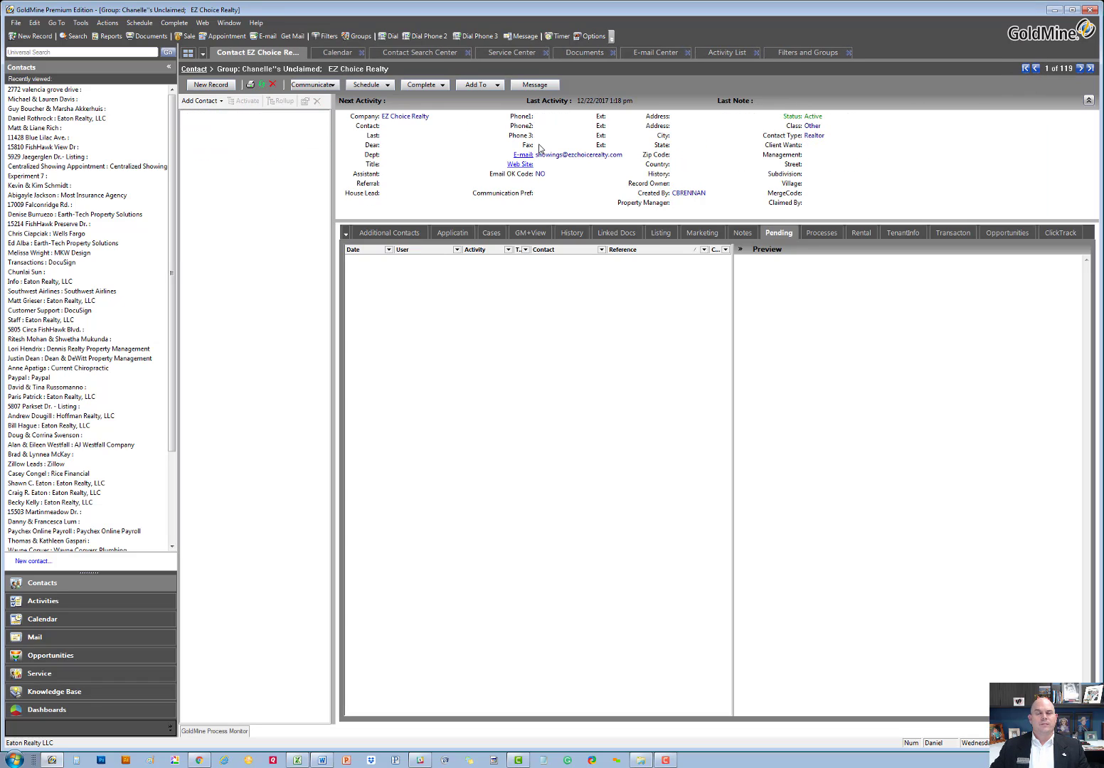
# Step forward from the first to the fifth record of the active group, reviewing each record's class, creator and ownership fields.
pyautogui.click(1080, 69)
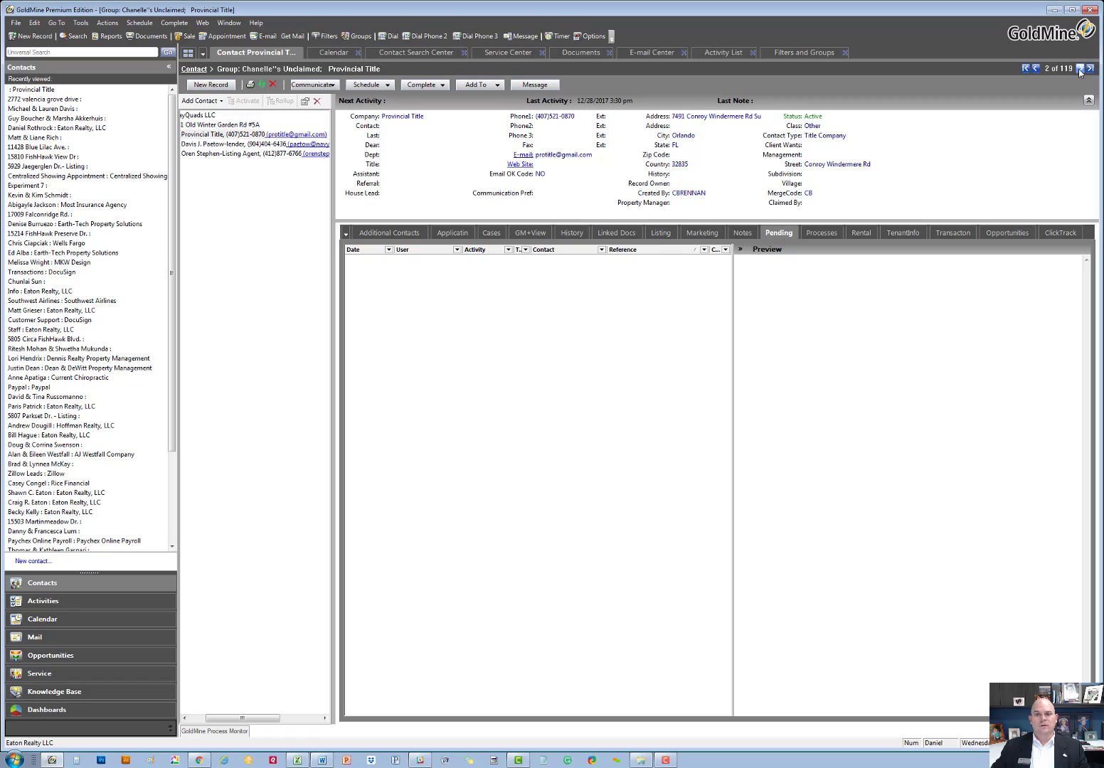
pyautogui.click(1080, 69)
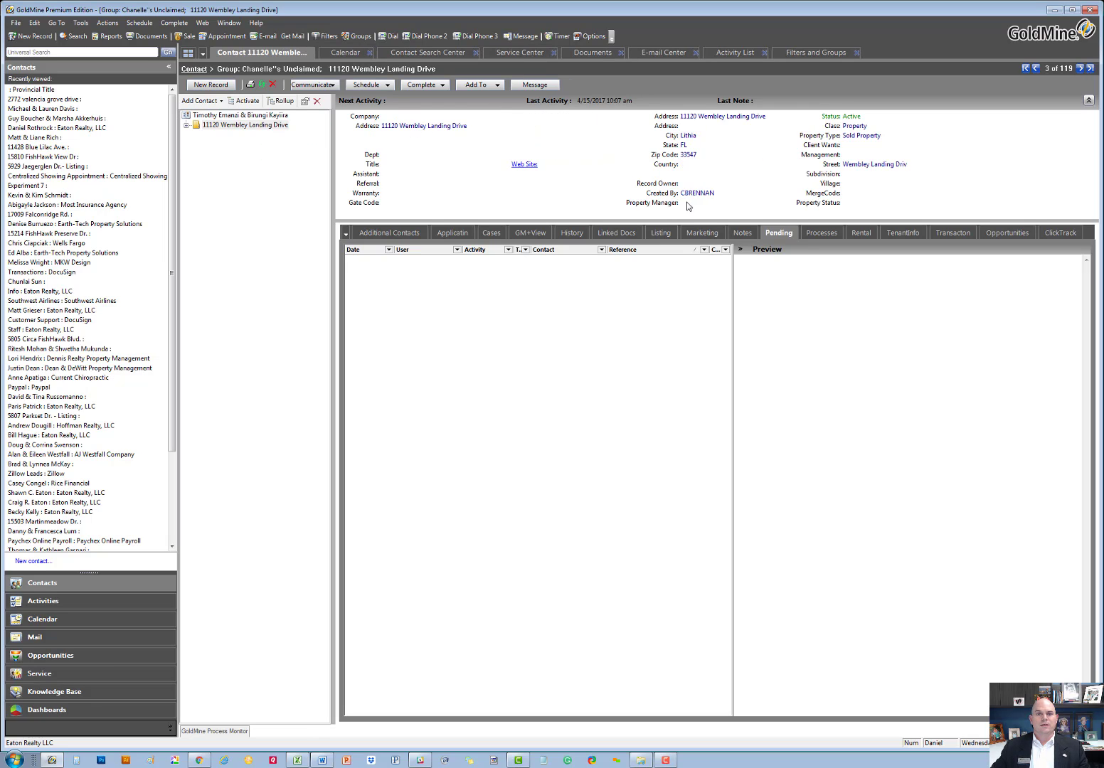
pyautogui.click(1081, 72)
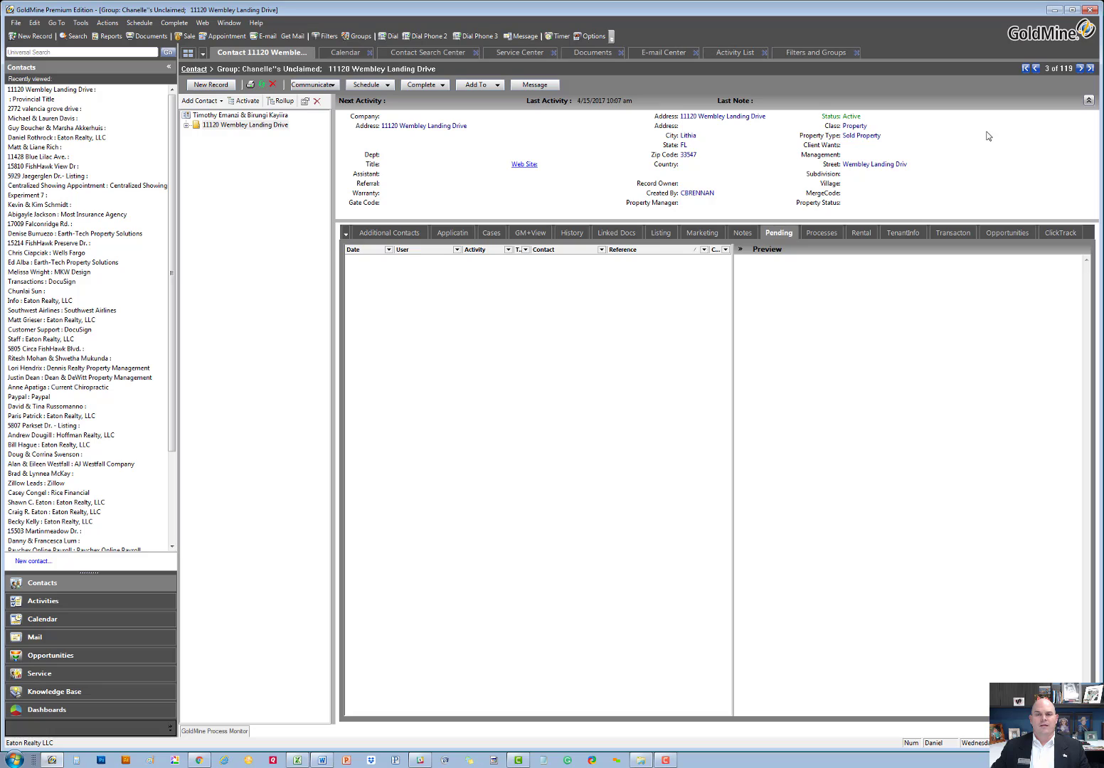
pyautogui.click(1080, 68)
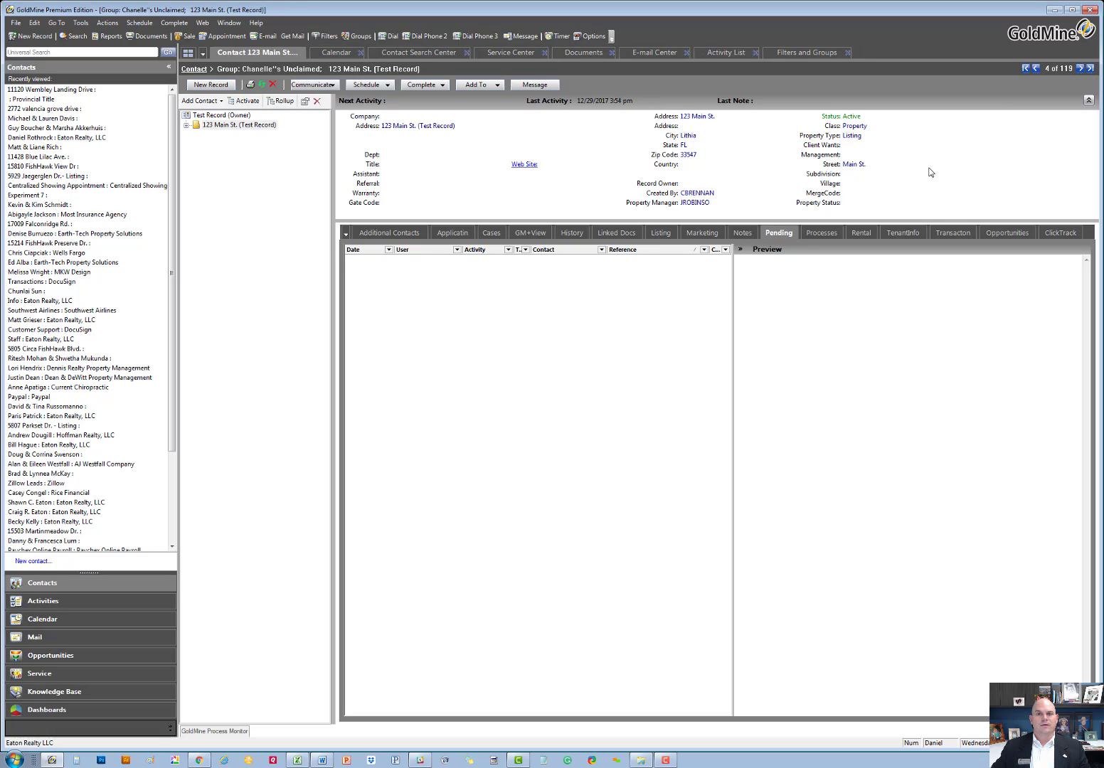
pyautogui.click(1080, 69)
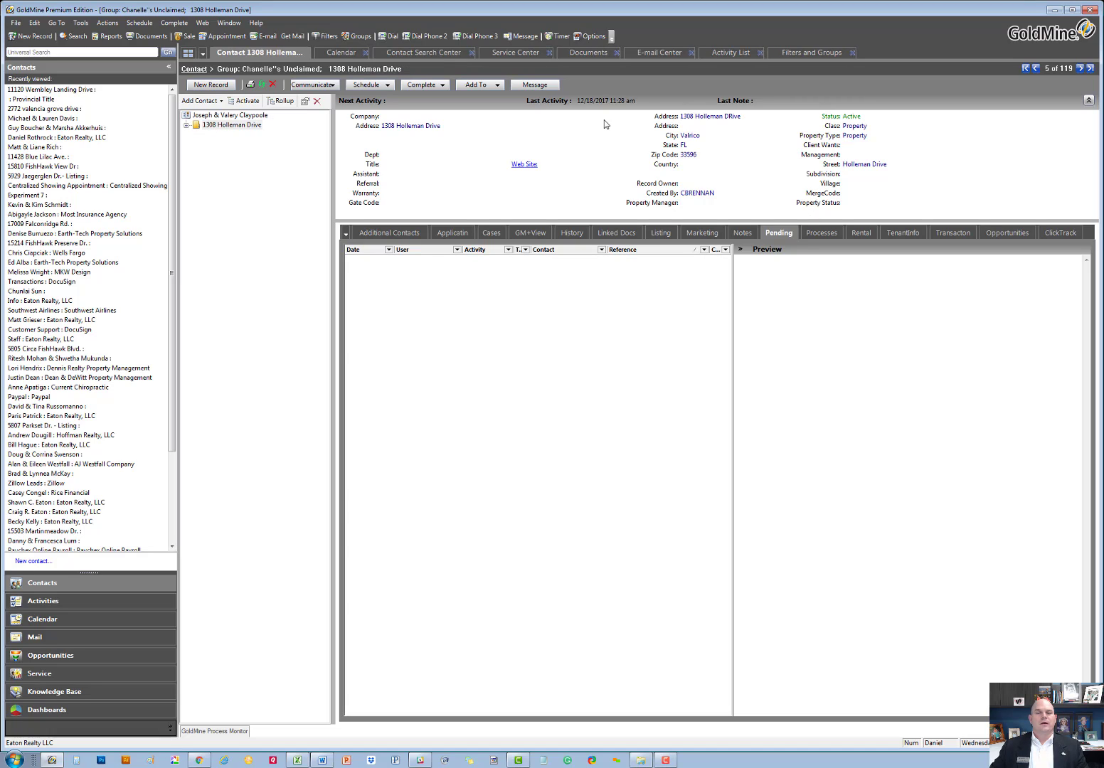